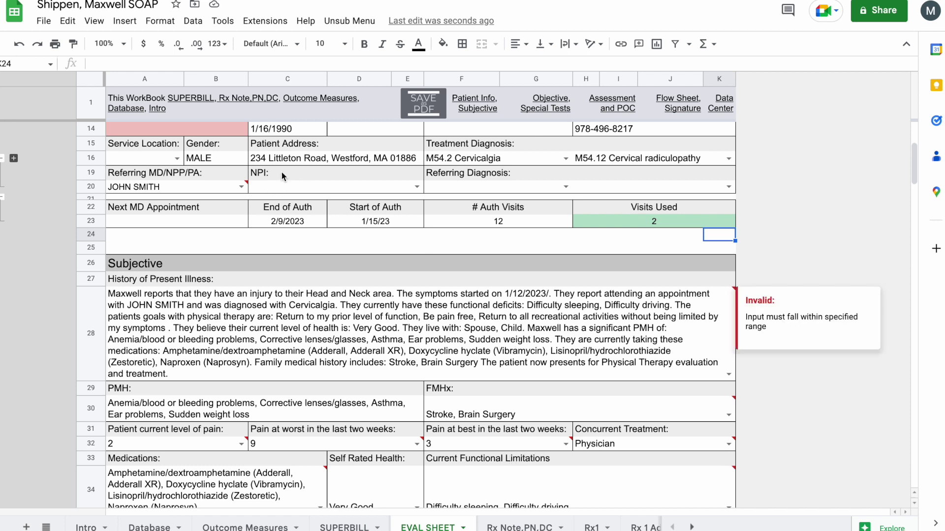
Review how the A28 History of Present Illness formula concatenates Database references, then select all of it.
scroll(297, 166, up, 1)
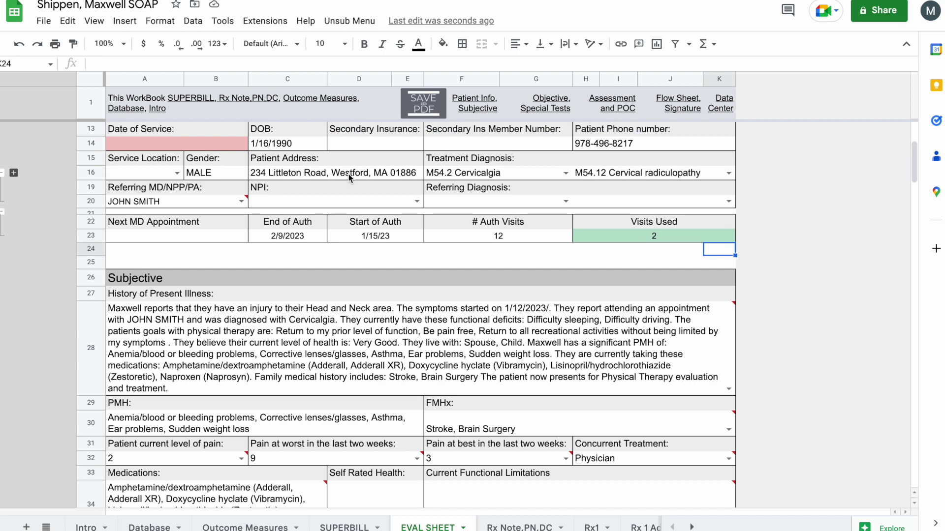
scroll(449, 174, up, 2)
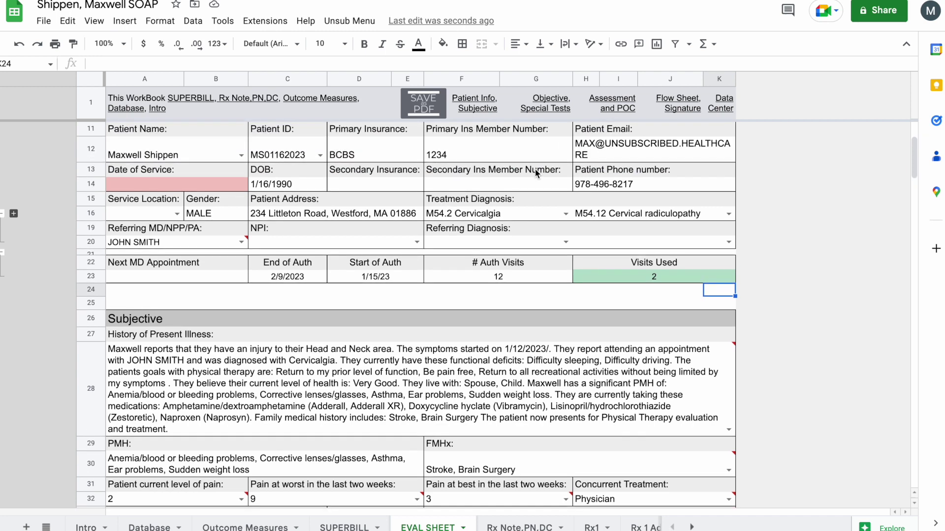
scroll(535, 155, down, 3)
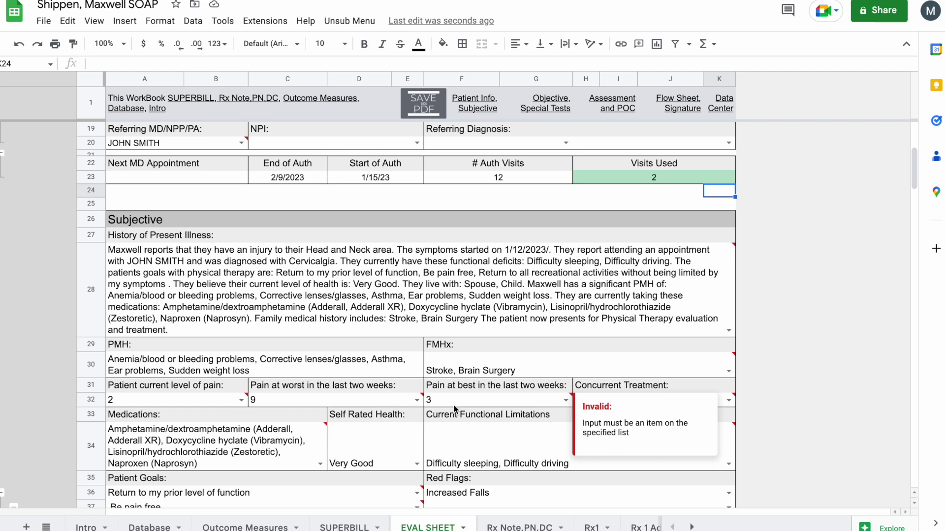
click(346, 291)
double_click(346, 291)
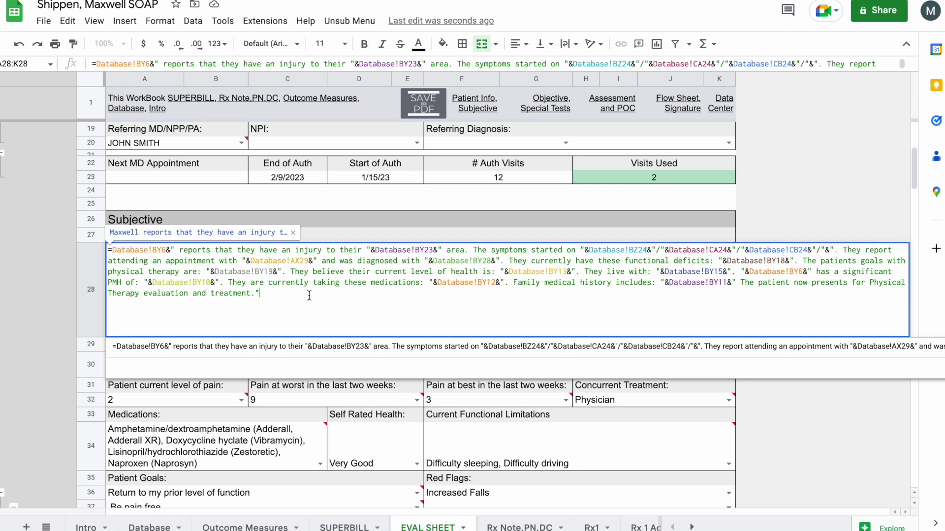
click(358, 206)
double_click(363, 283)
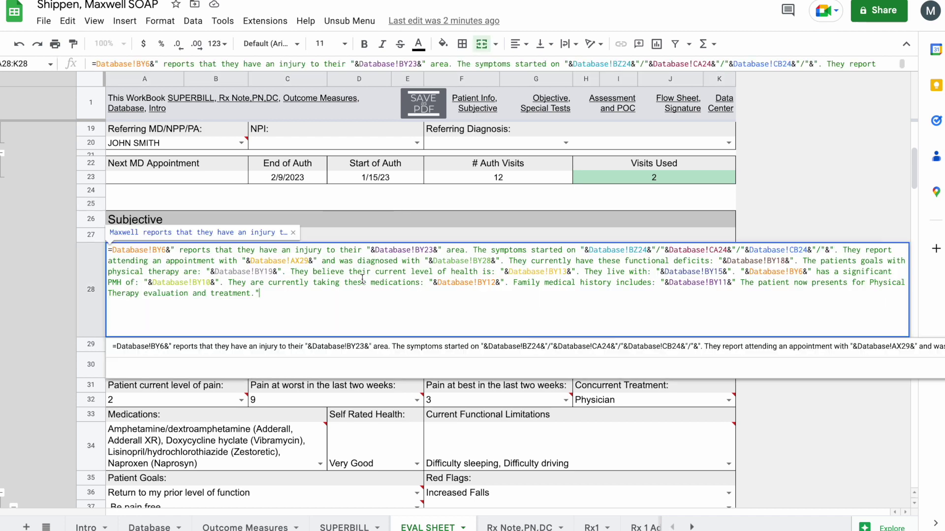
key(ctrl+a)
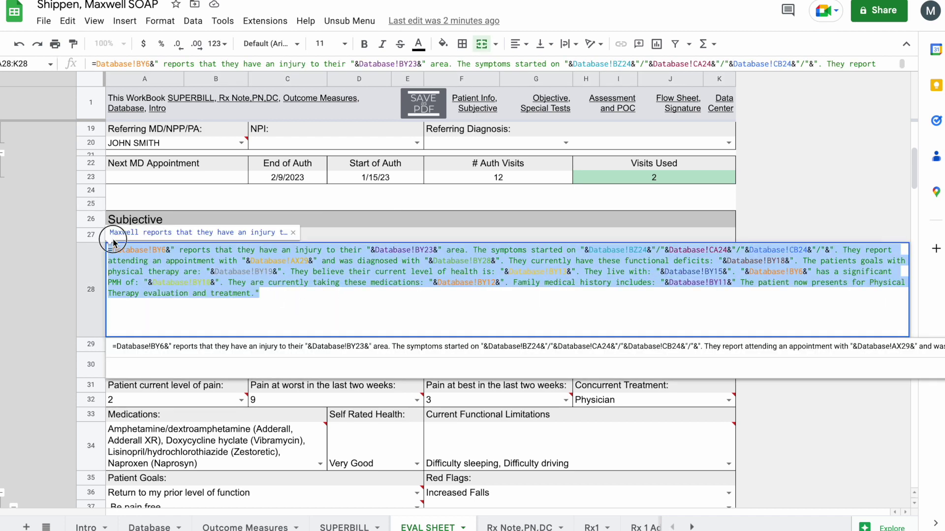
Replace the A28 formula with Database!BY6 followed by " reports pain with: ".
key(BackSpace)
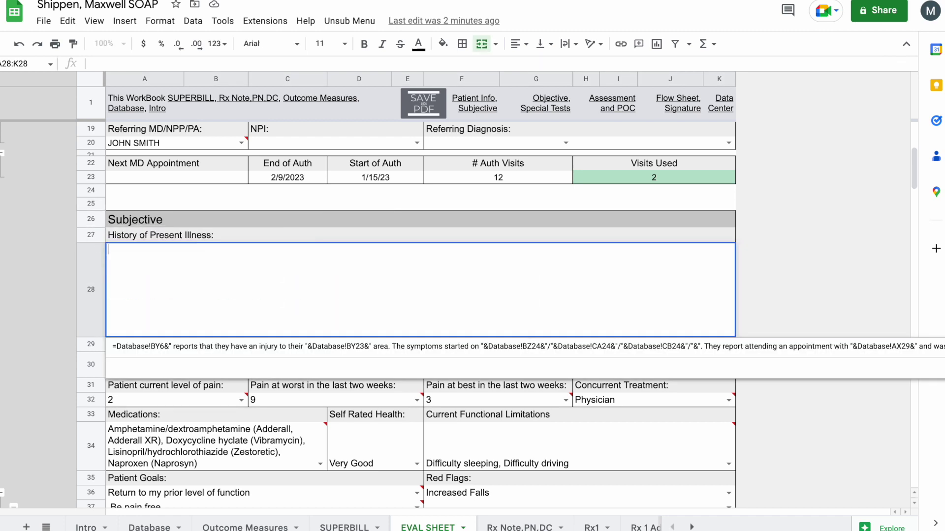
text(=)
click(151, 528)
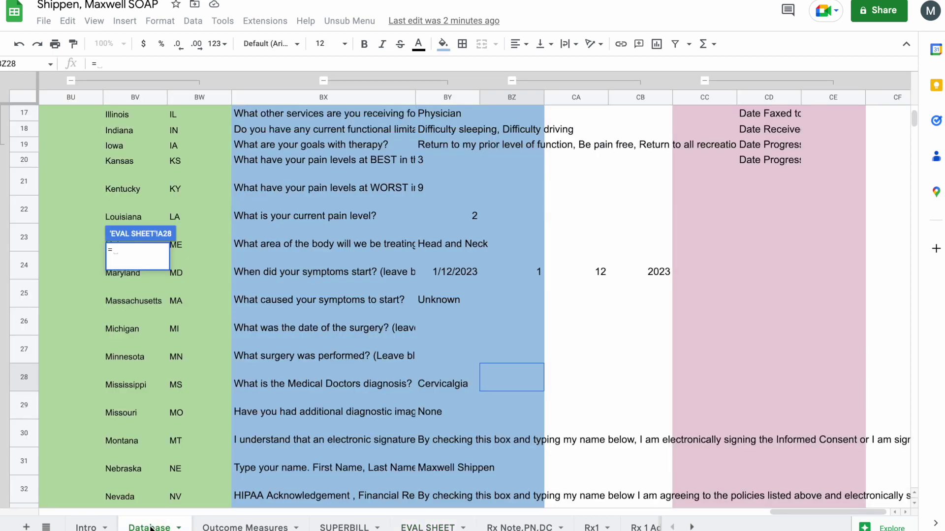
scroll(312, 272, up, 5)
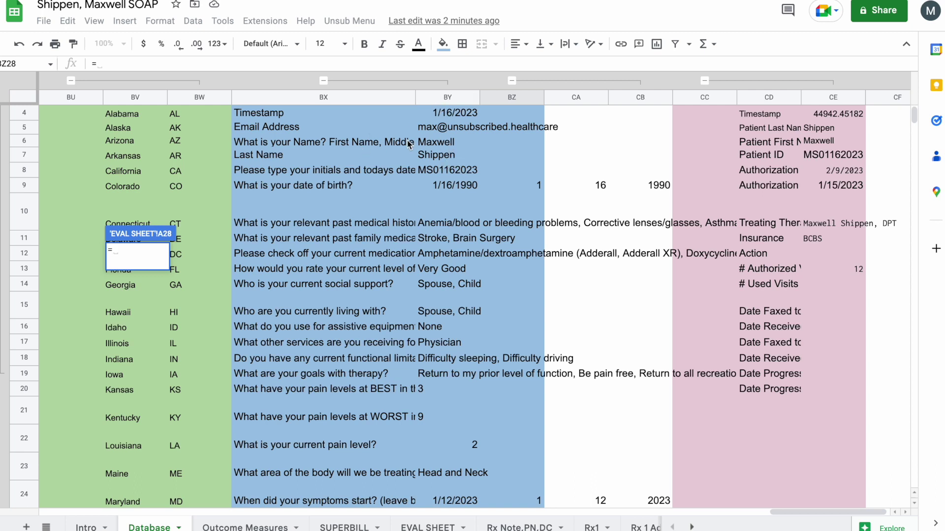
click(449, 144)
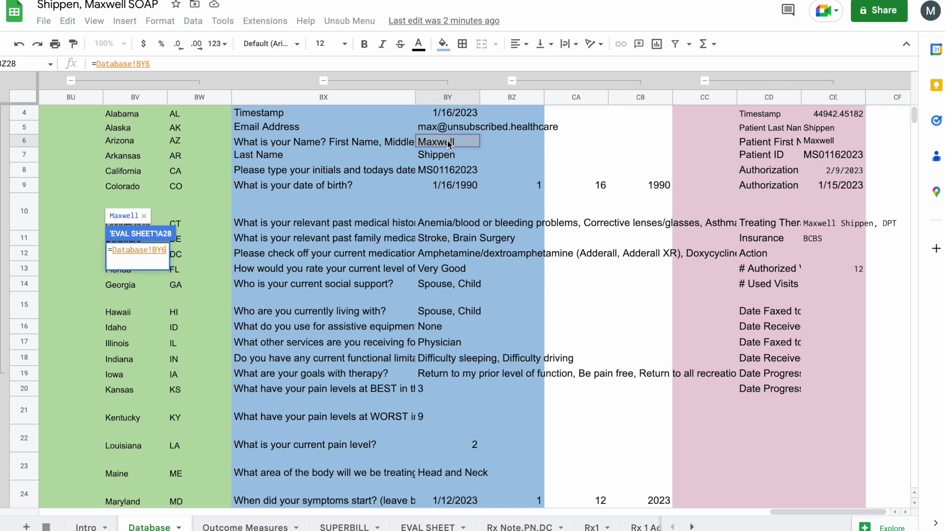
text(&)
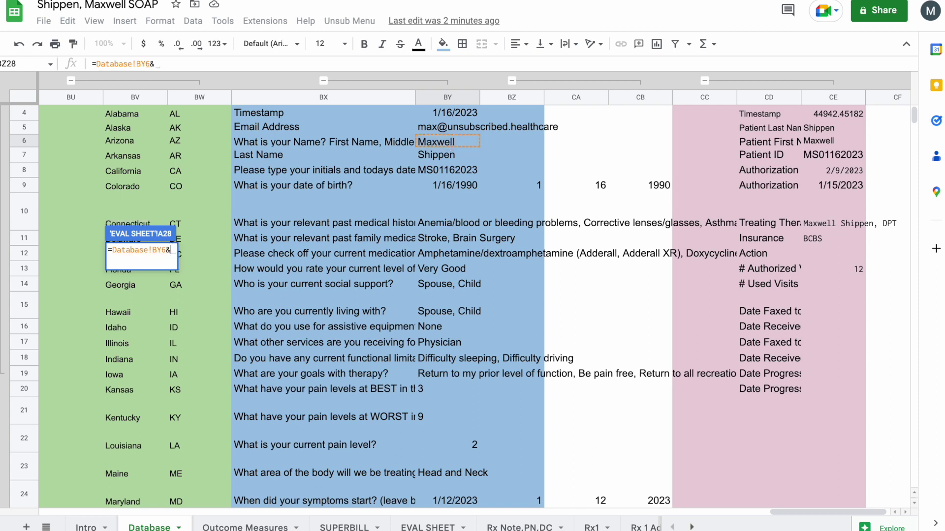
text(")
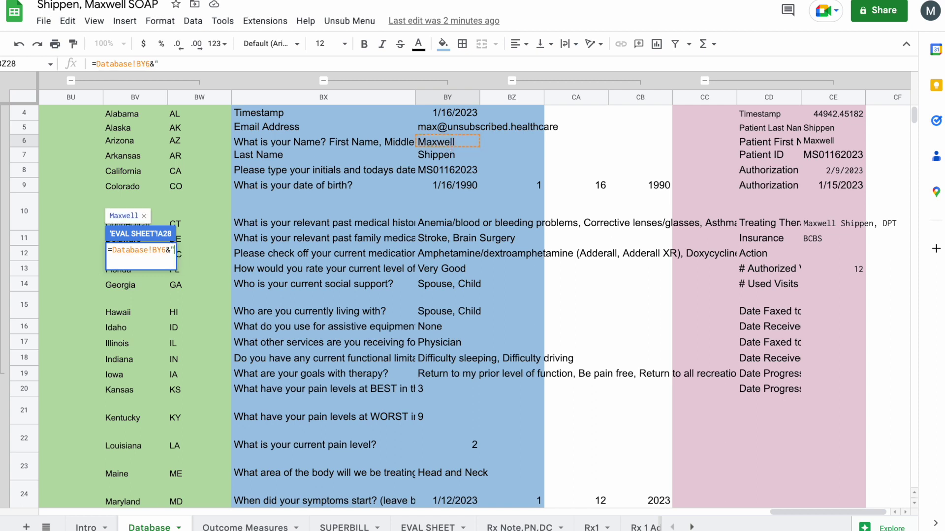
text( r)
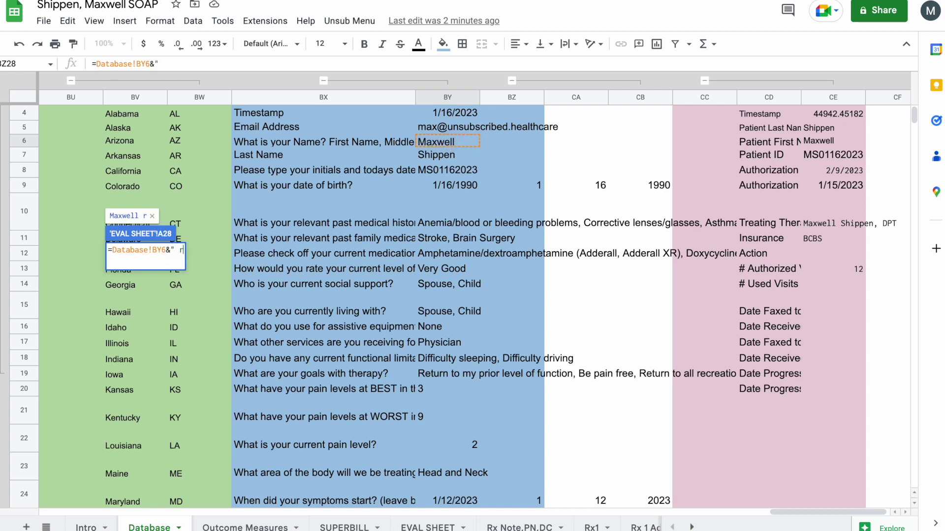
text(eports pain with)
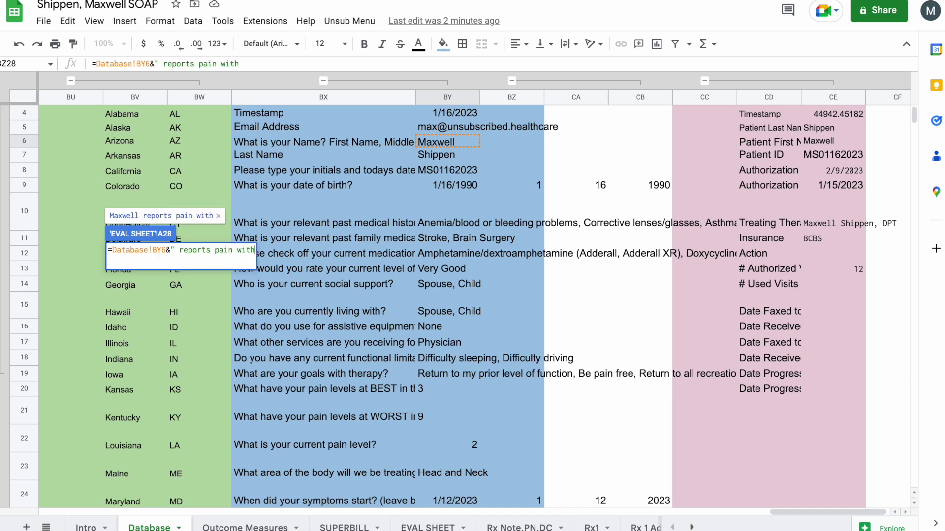
text(: ")
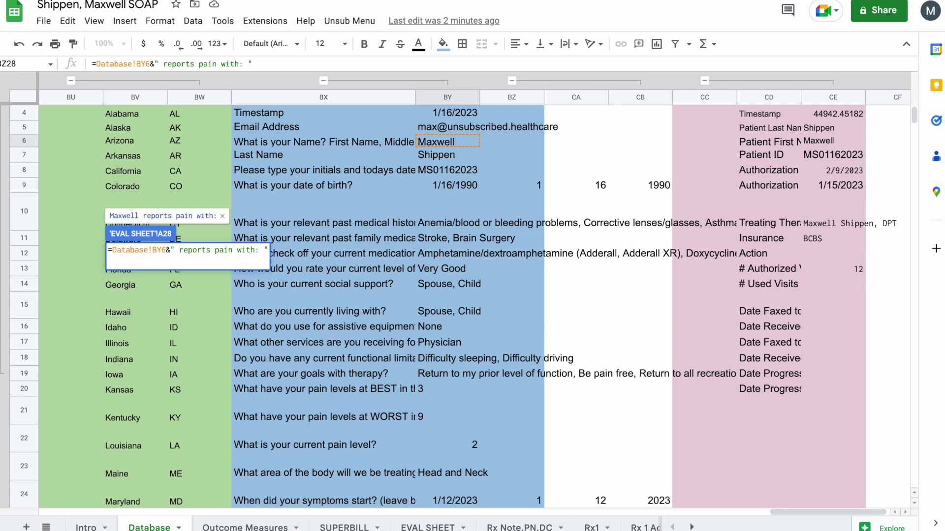
text(&)
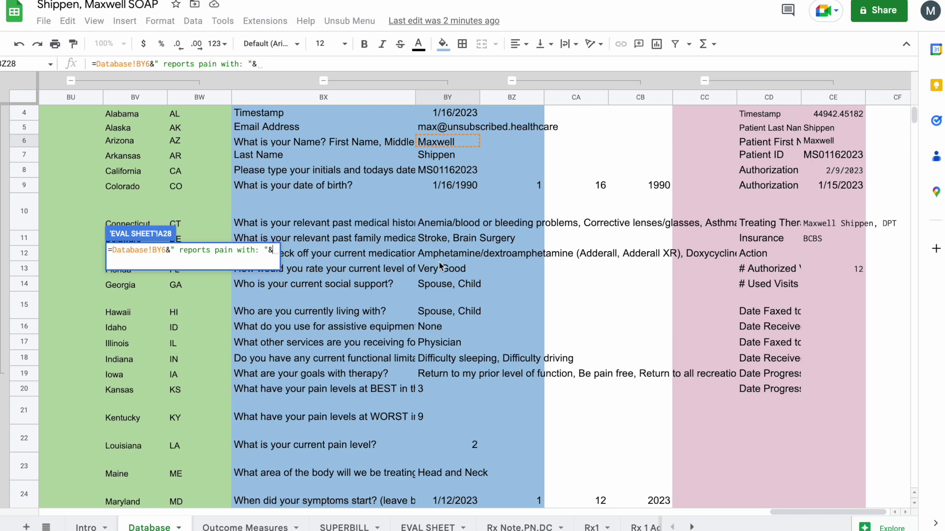
Append Database!BY23 (Head and Neck) and a closing "." to the formula and commit it.
scroll(439, 274, down, 5)
scroll(439, 274, right, 1)
scroll(439, 274, down, 2)
scroll(376, 326, down, 1)
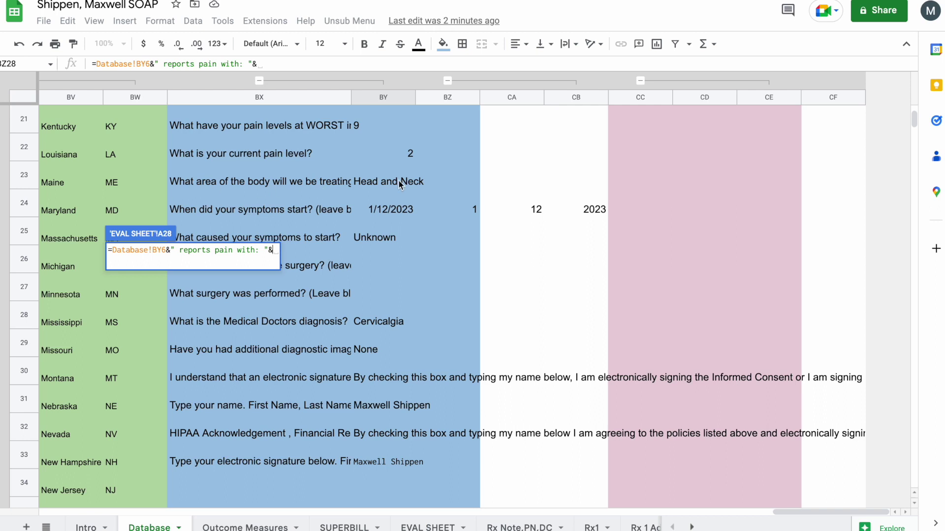
click(384, 177)
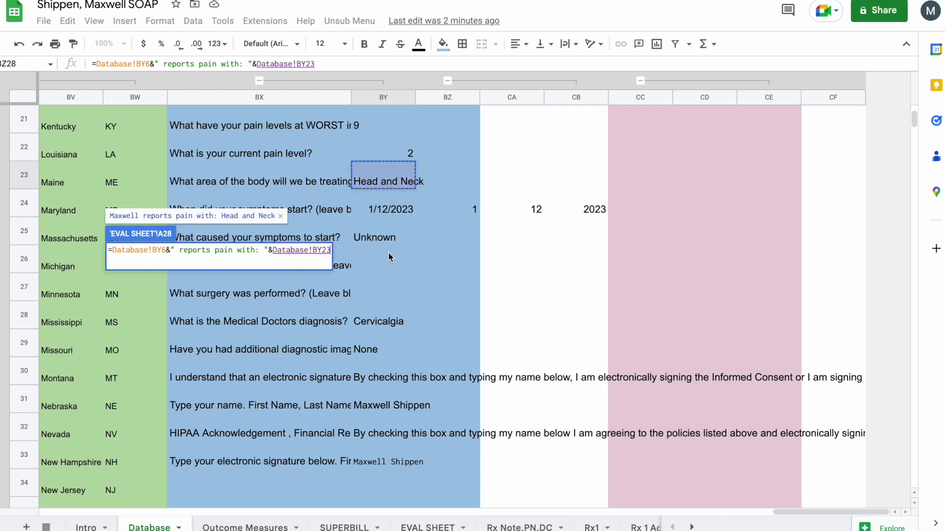
text(&")
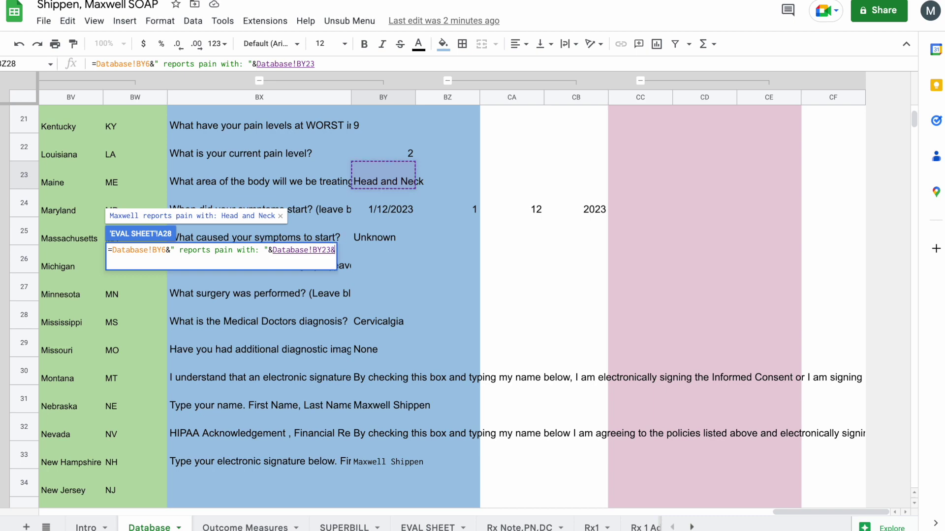
text(.)
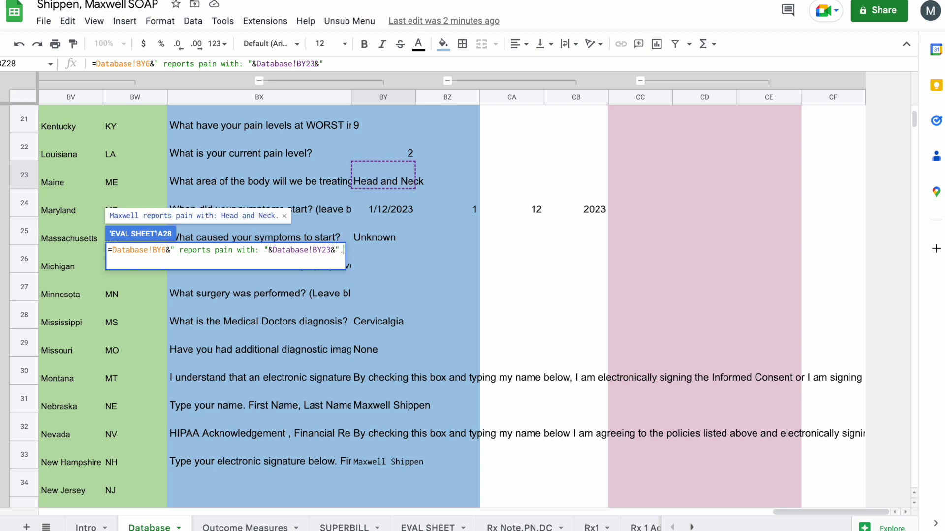
text(")
key(Return)
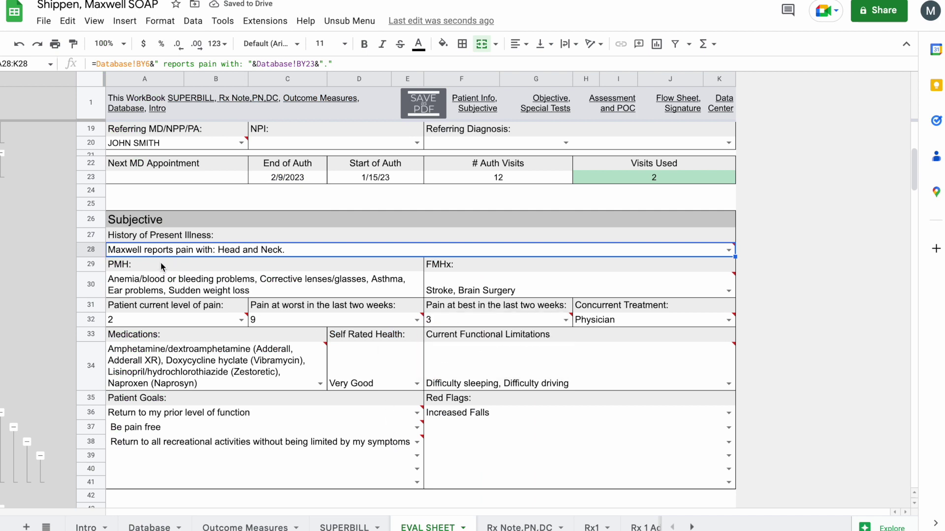
Reopen the A28 formula and delete its final closing quotation mark.
mouse_move(237, 251)
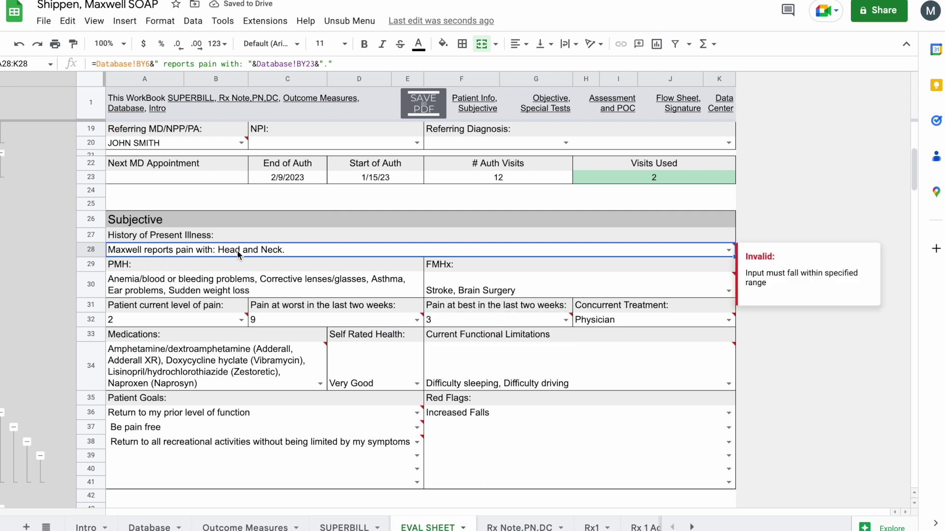
double_click(290, 252)
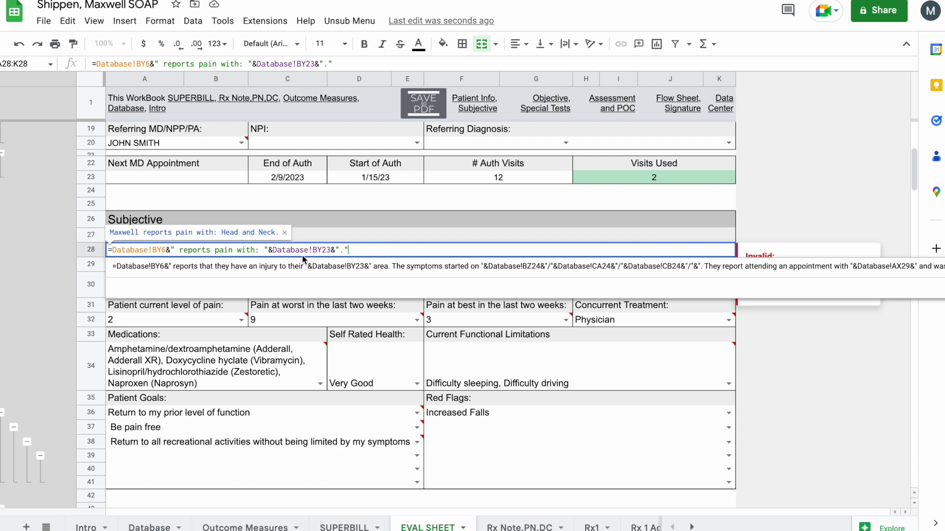
key(BackSpace)
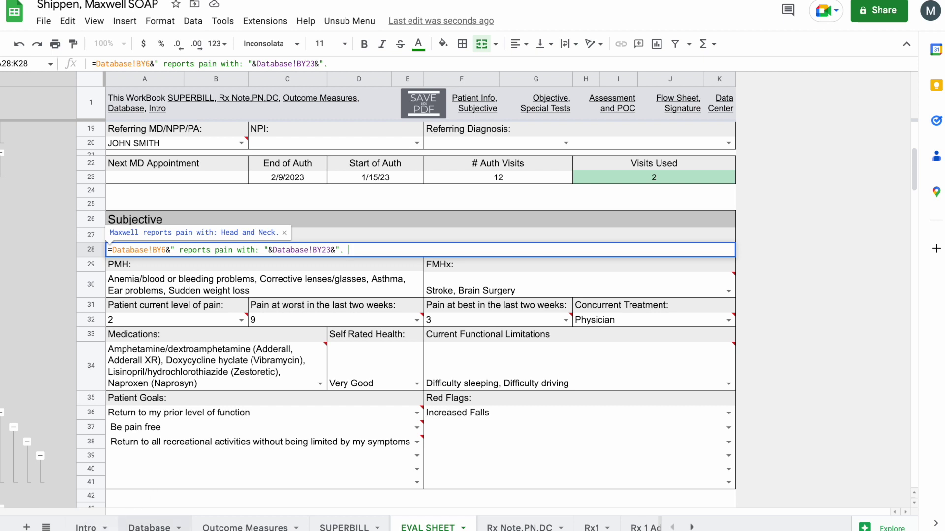
Append the symptom start date reference Database!BY24 to the A28 formula and commit it.
text("&)
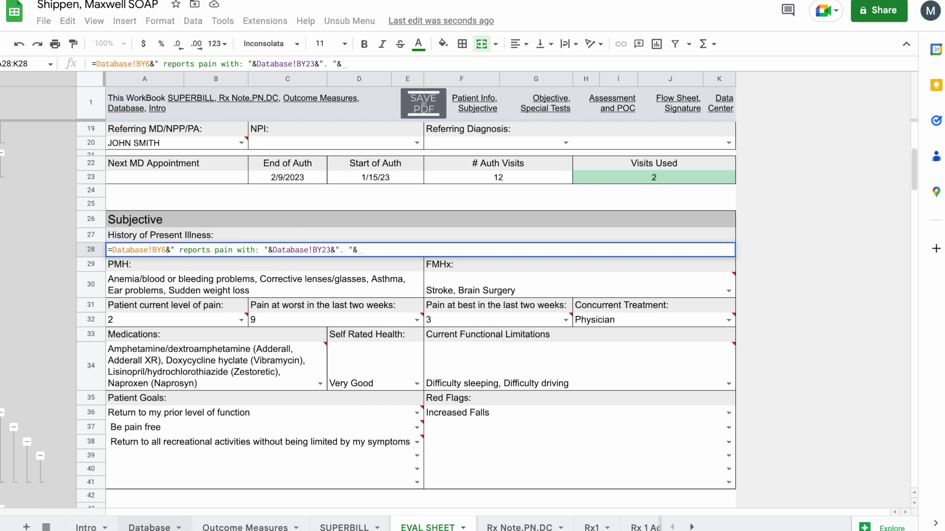
click(149, 527)
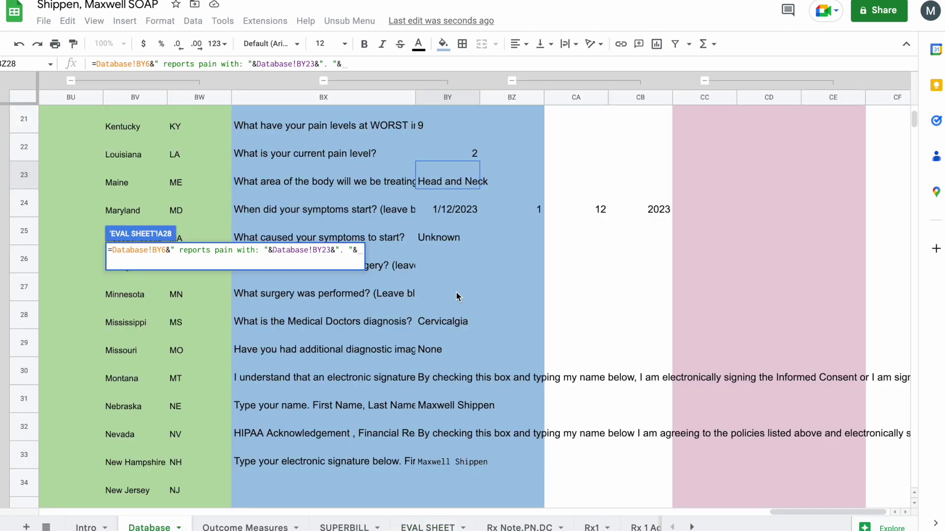
click(435, 209)
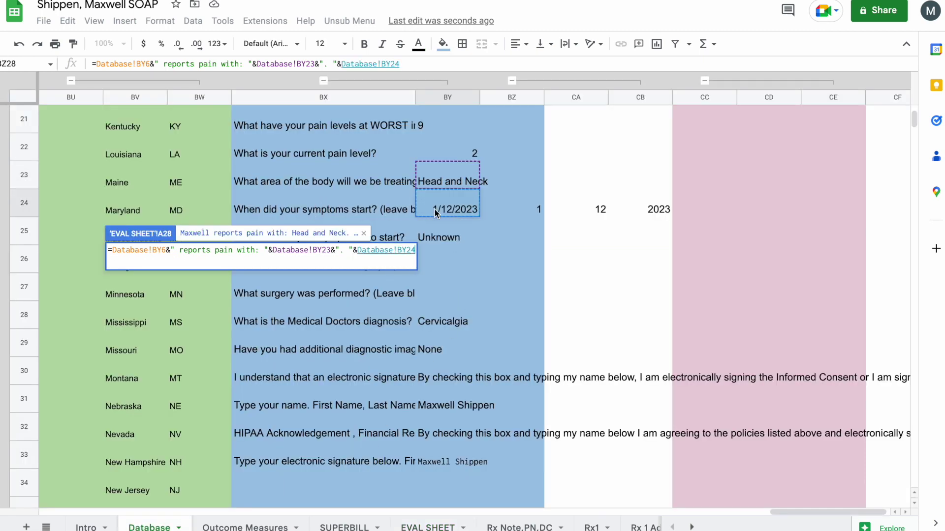
key(Return)
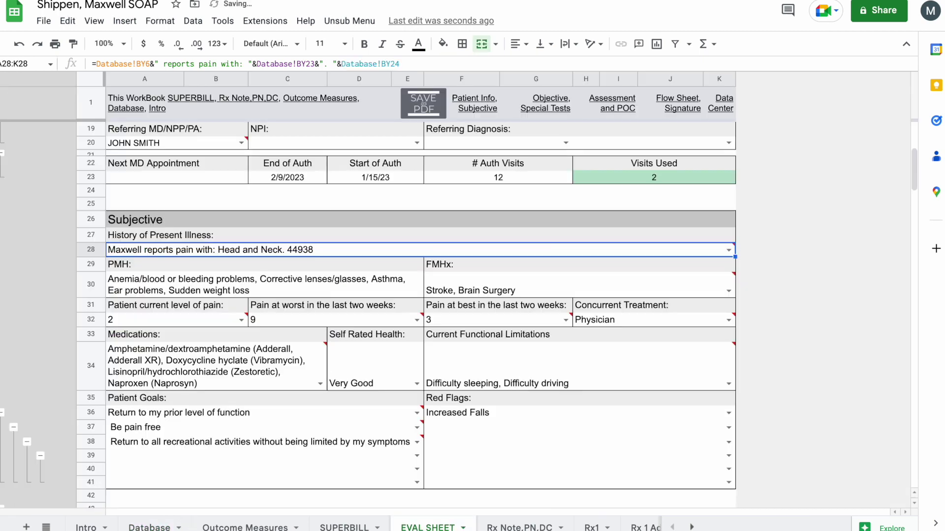
Preview the trailing date value, then inspect BZ24's SPLIT of 1/12/2023 on the Database sheet.
double_click(315, 251)
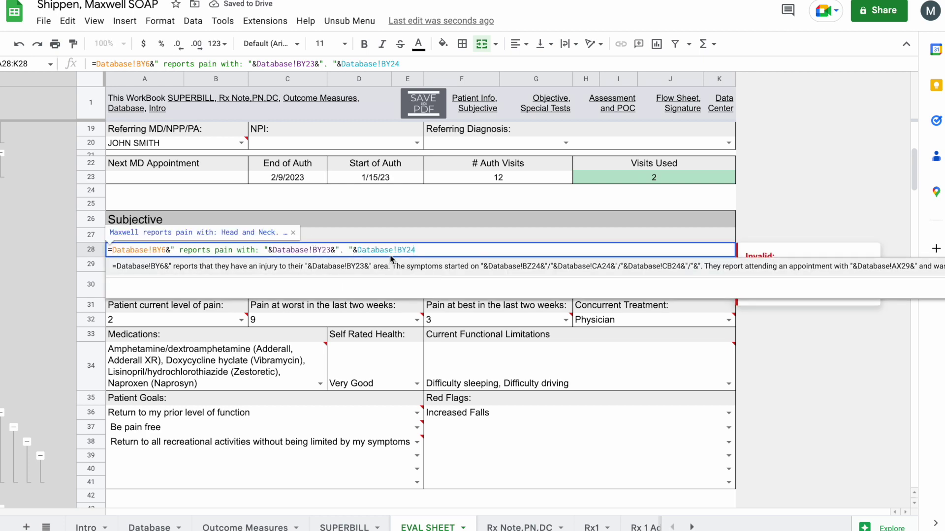
double_click(358, 250)
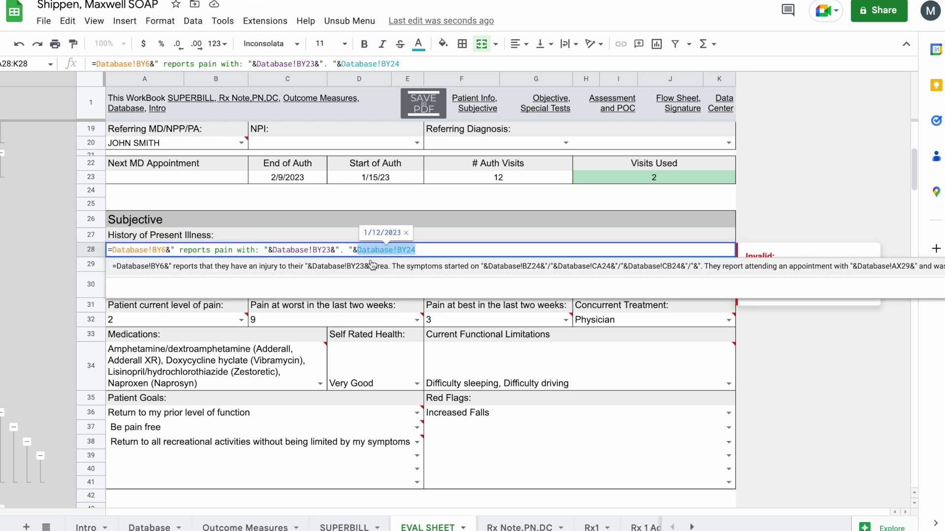
click(149, 527)
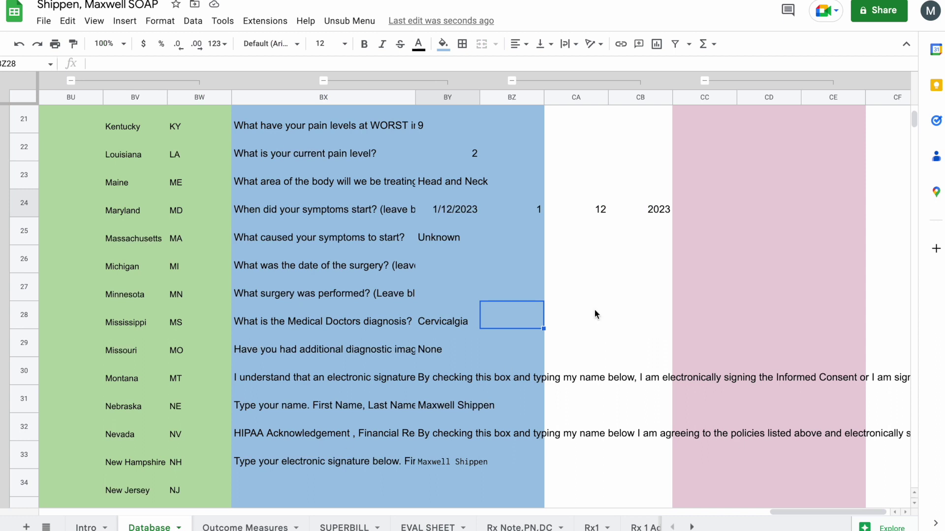
click(539, 210)
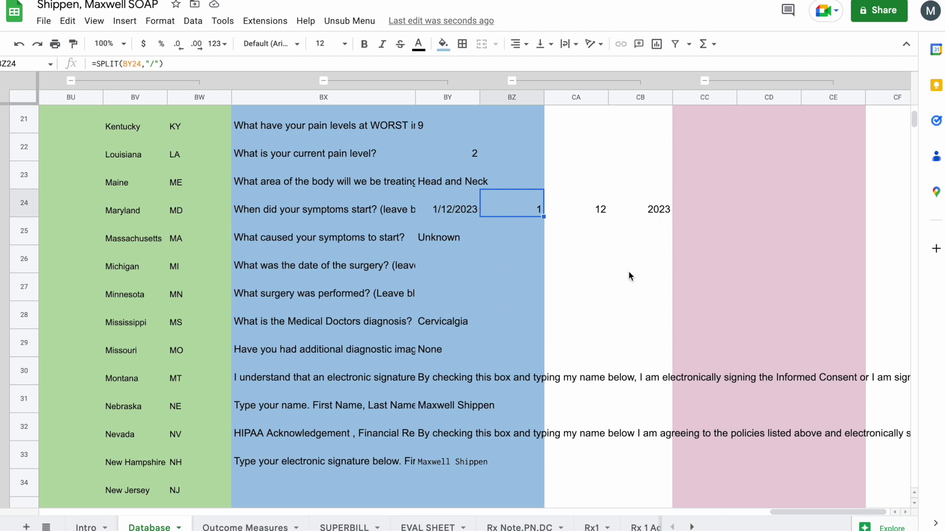
Swap the trailing &Database!BY24 for the text "The patient reports the symptoms start on "&.
click(222, 528)
click(427, 528)
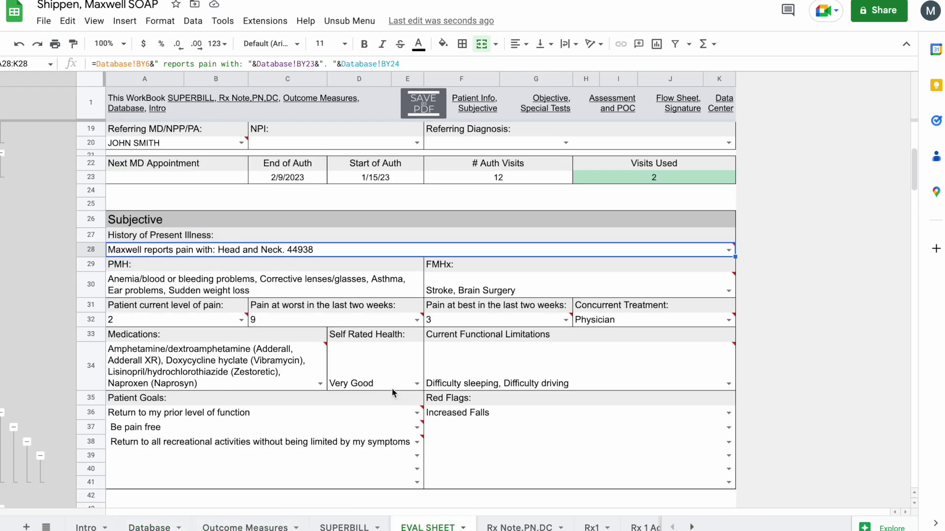
click(412, 62)
drag(338, 64, 399, 64)
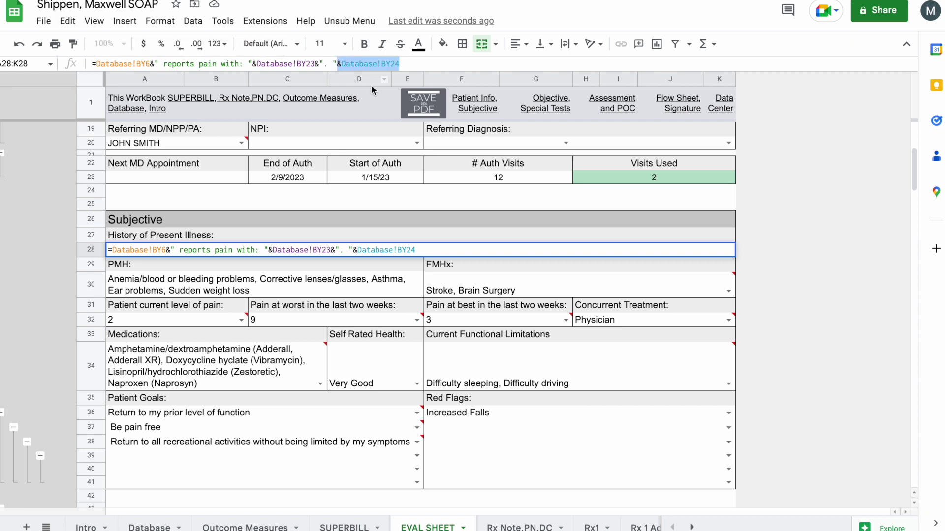
key(BackSpace)
key(BackSpace)
text(Th)
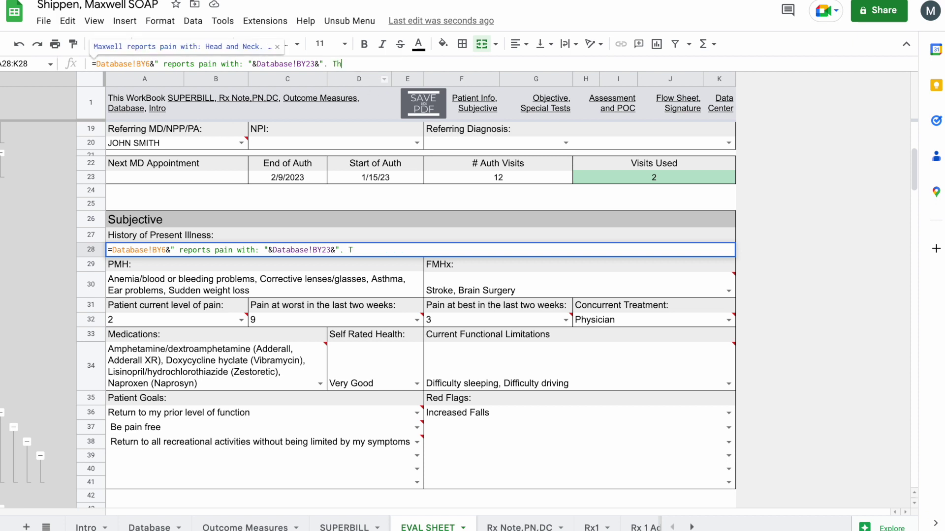
text(e patient reports )
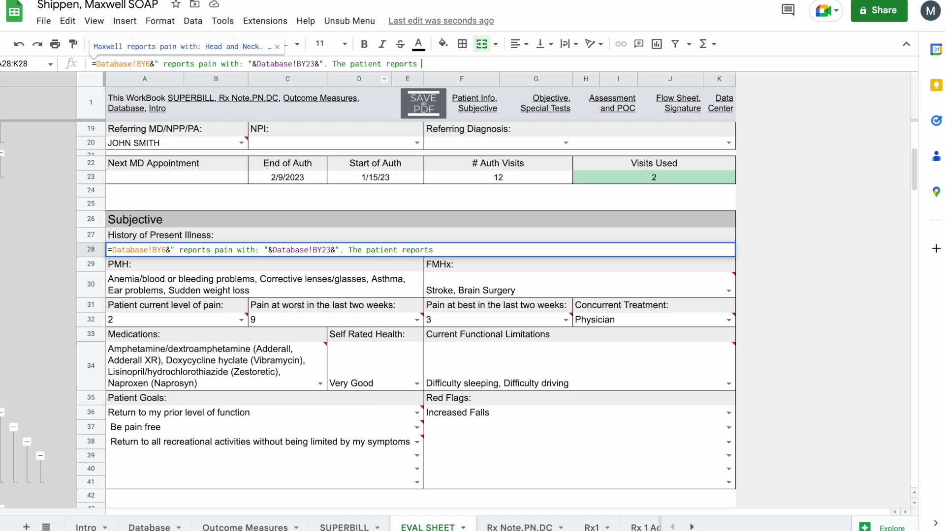
text(the symptoms )
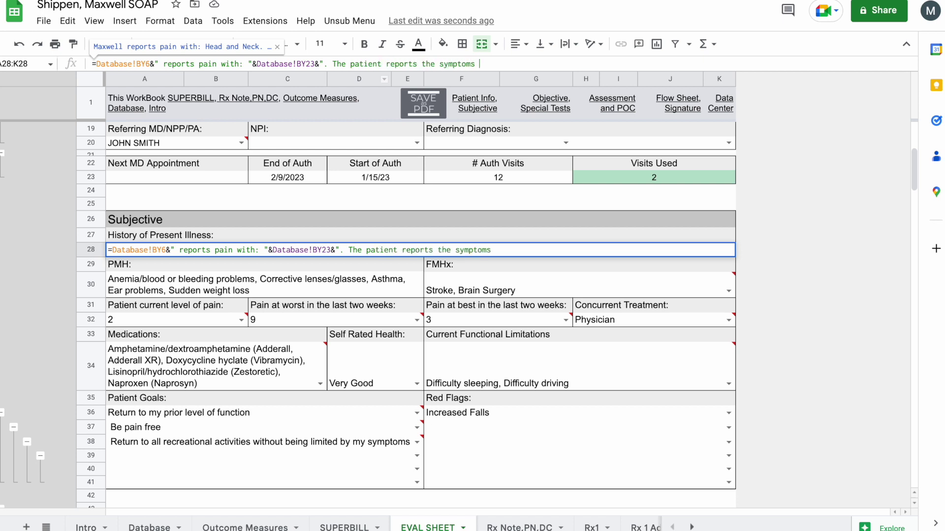
text(start on "&)
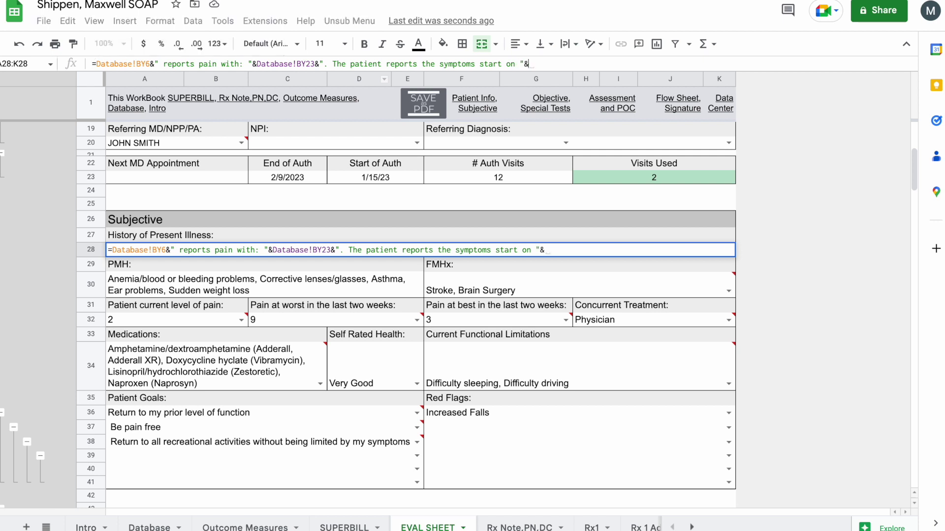
click(149, 527)
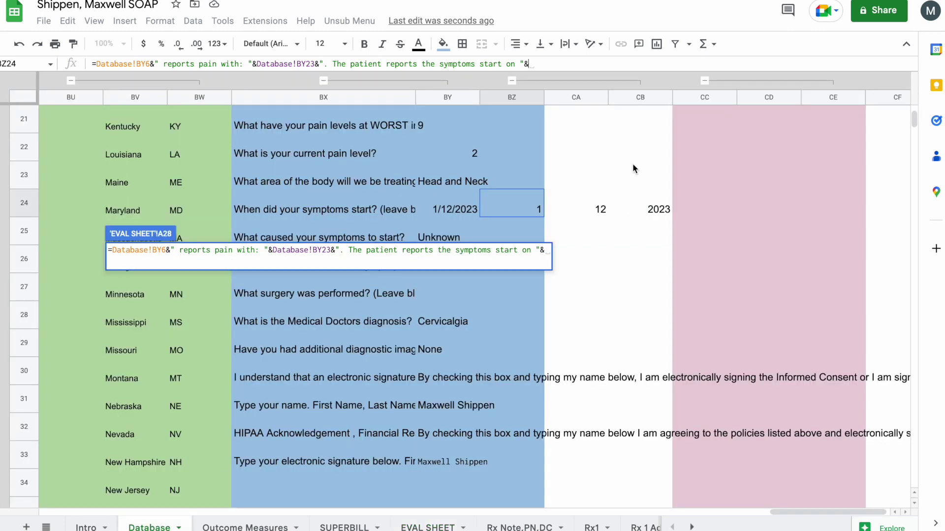
Join Database BZ24, CA24 and CB24 with "/" separators plus a closing "." to show 1/12/2023.
click(515, 215)
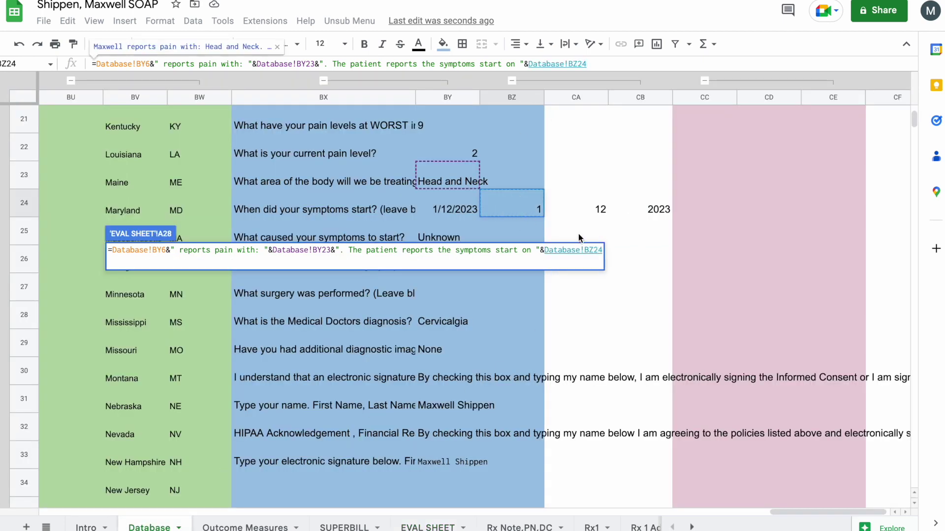
text(&")
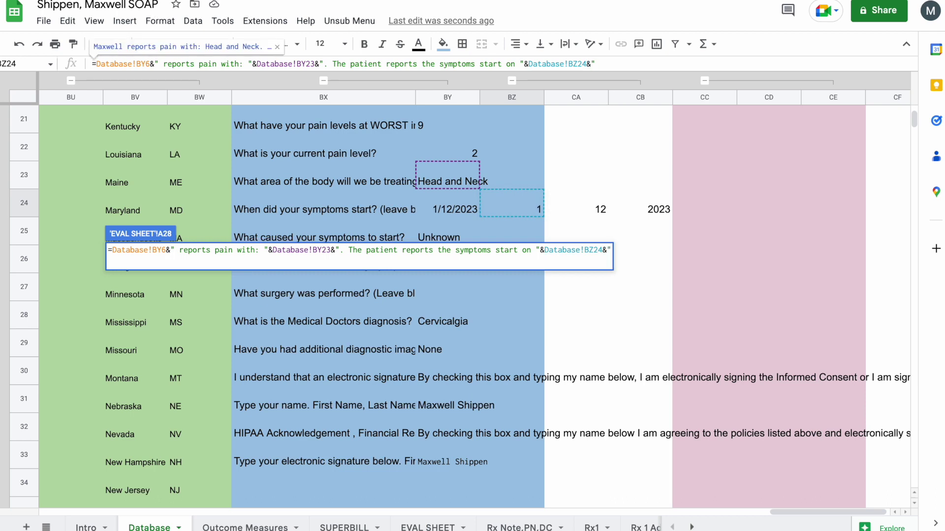
text(/")
text(&)
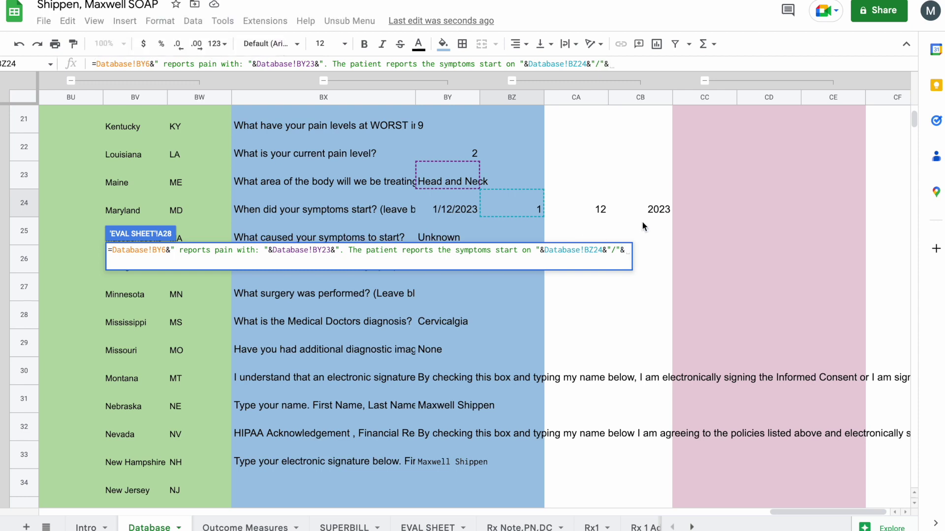
click(596, 210)
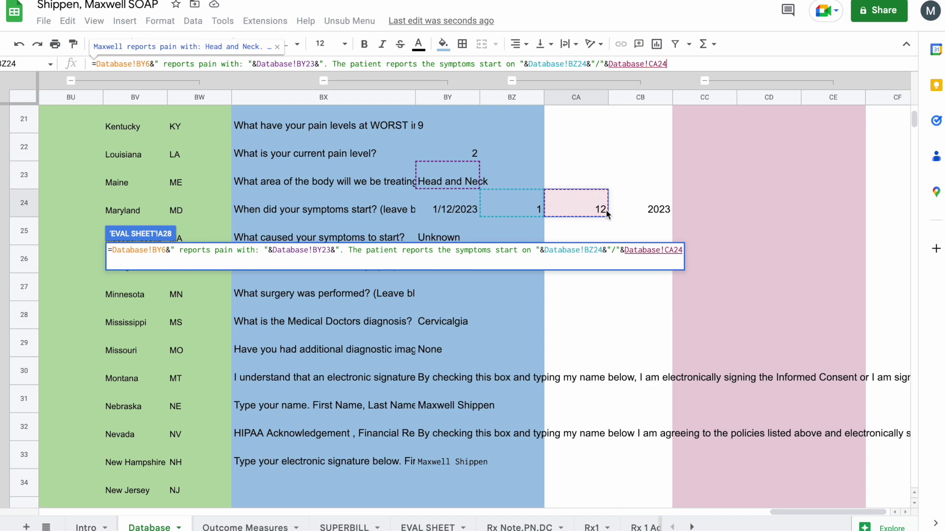
text(&"/)
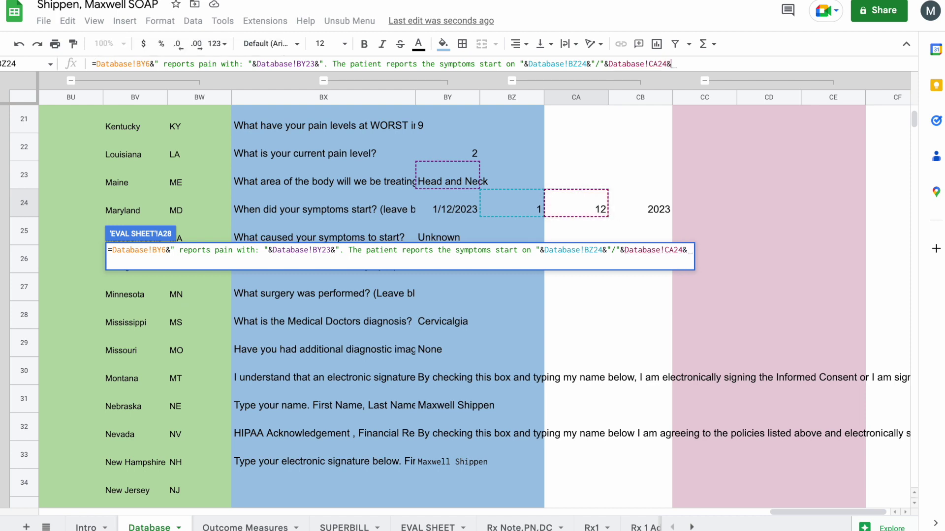
text(")
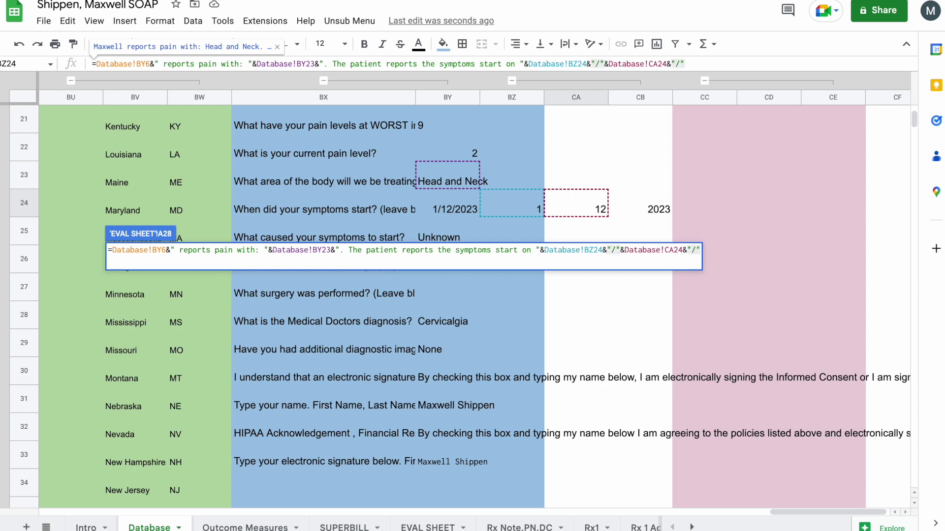
text(&)
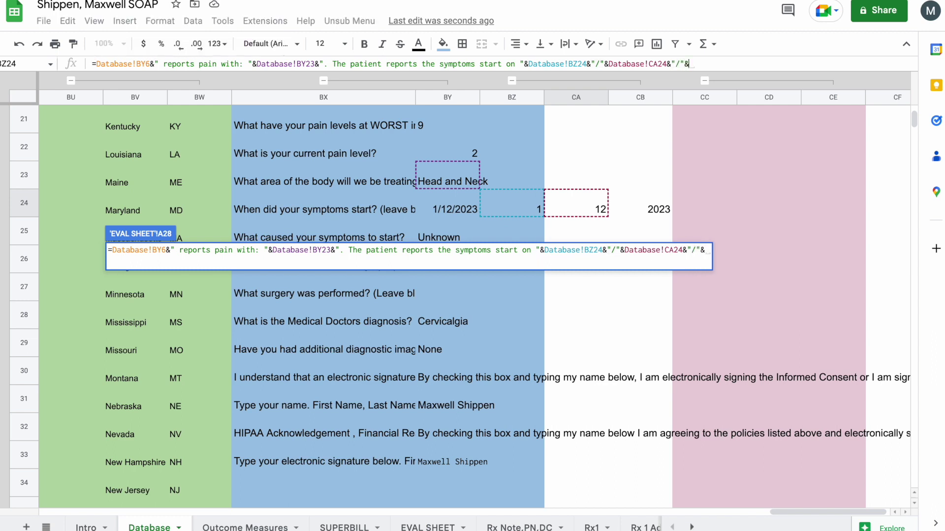
click(645, 212)
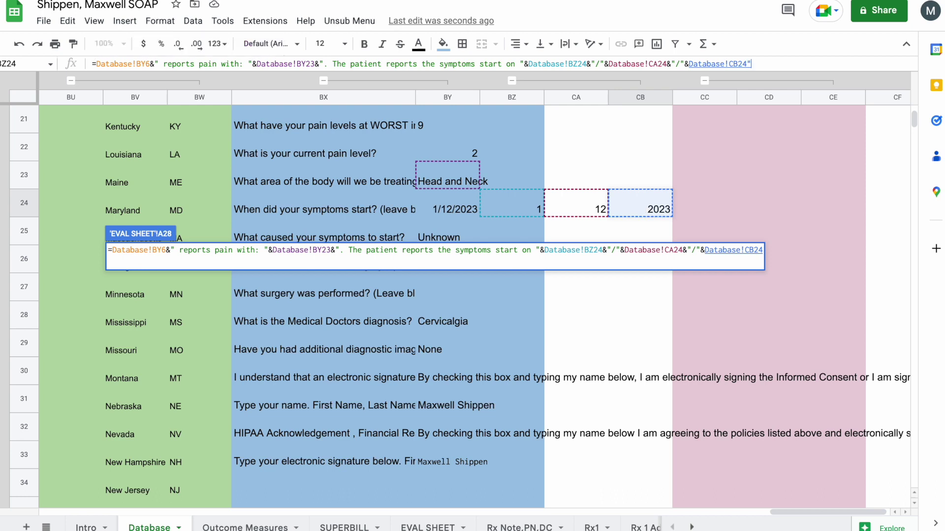
text(")
key(BackSpace)
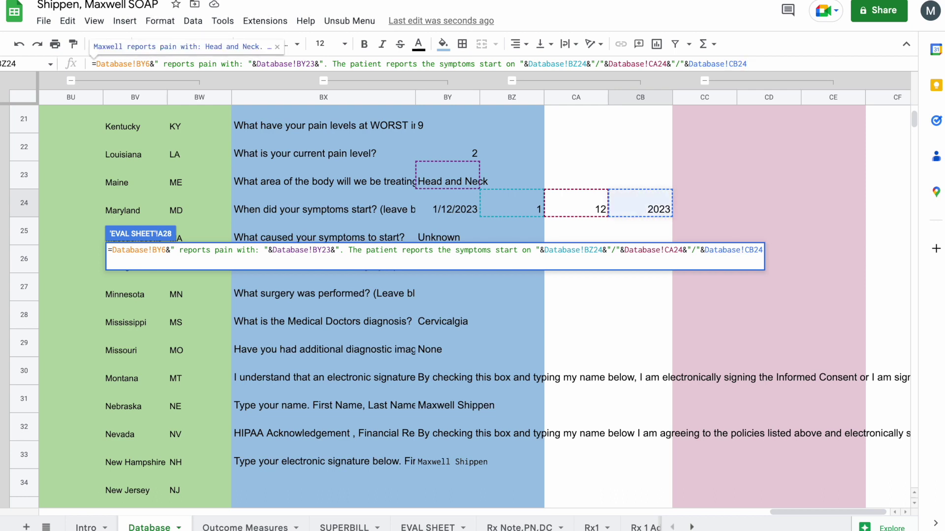
text(&")
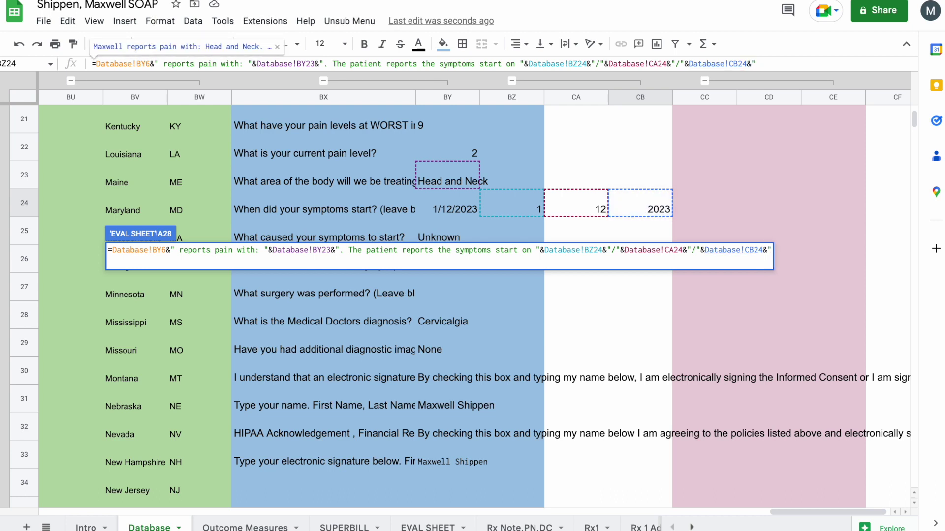
text(.")
key(Return)
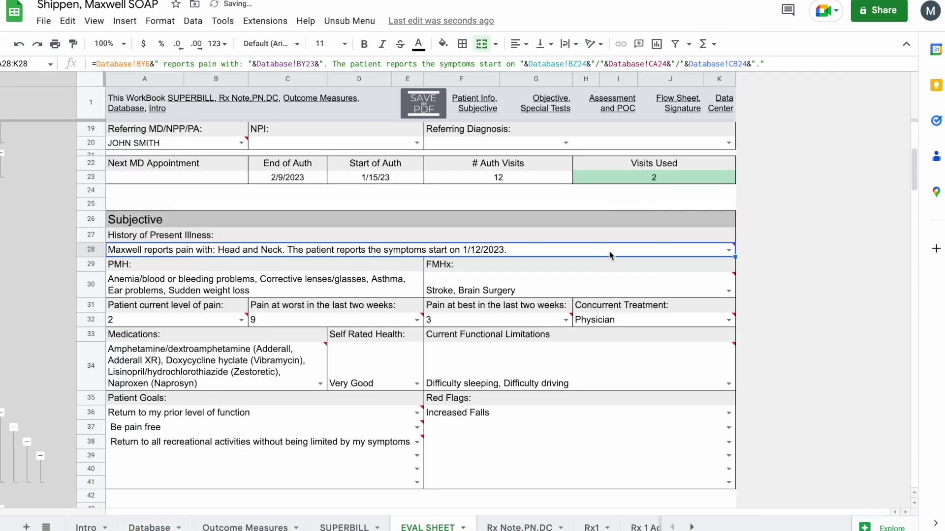
Correct the & following Database!CB24 in the A28 formula and commit it.
double_click(522, 253)
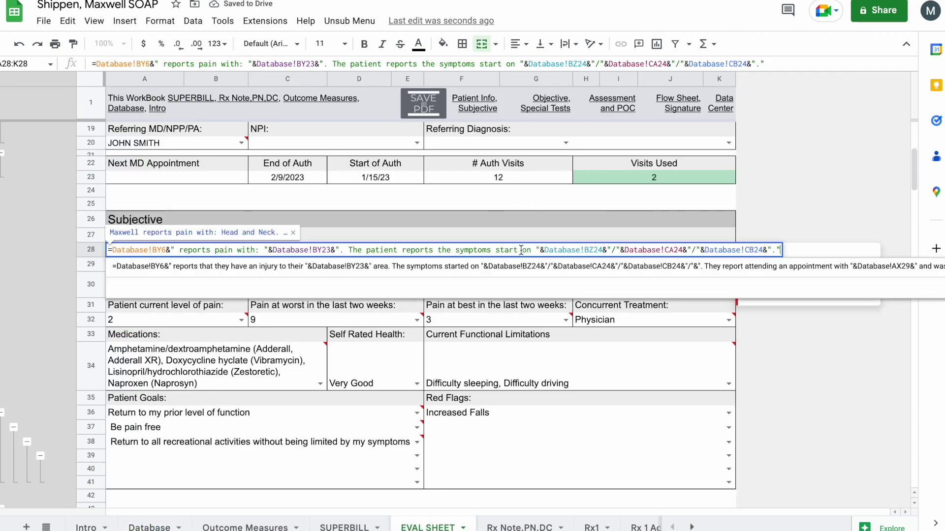
click(765, 250)
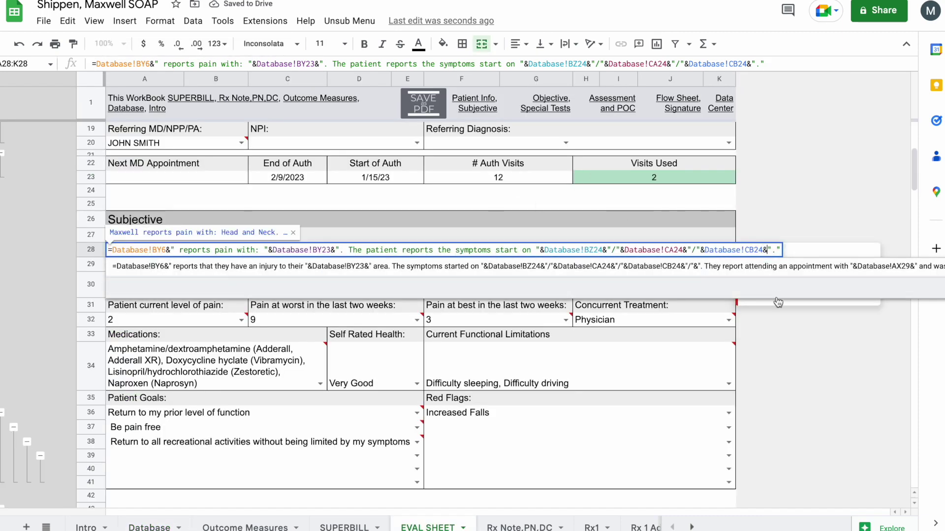
key(BackSpace)
key(Return)
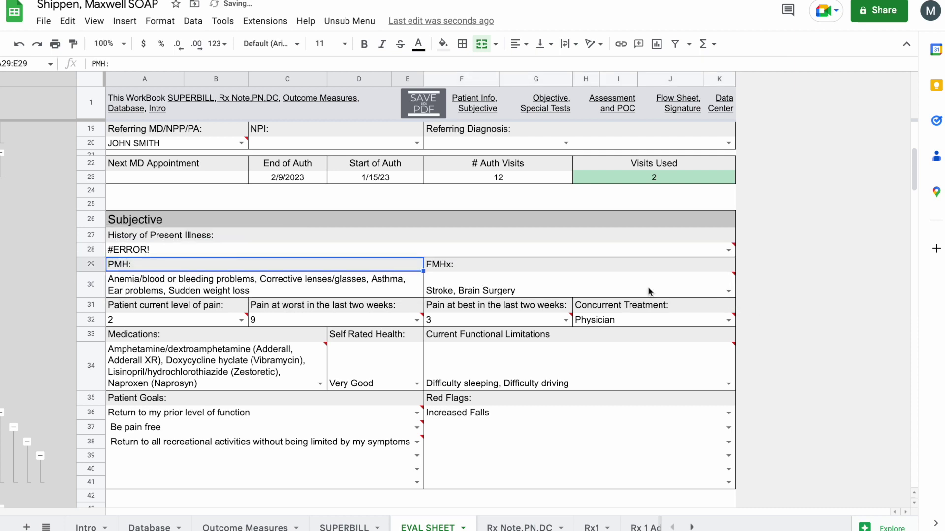
double_click(467, 252)
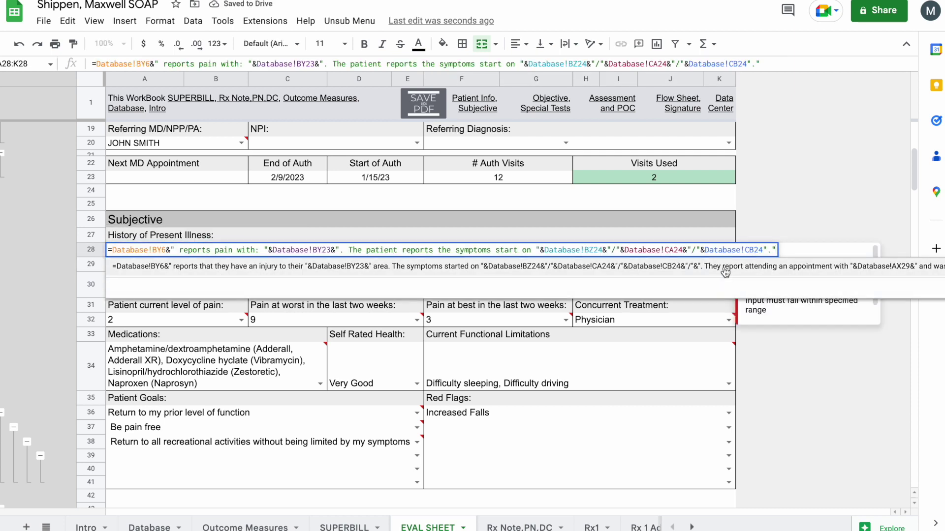
text(&)
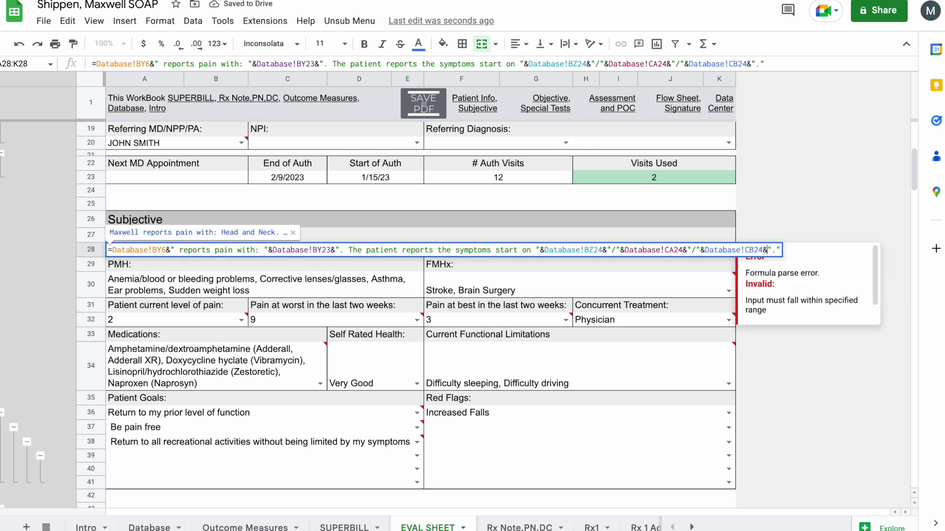
key(Return)
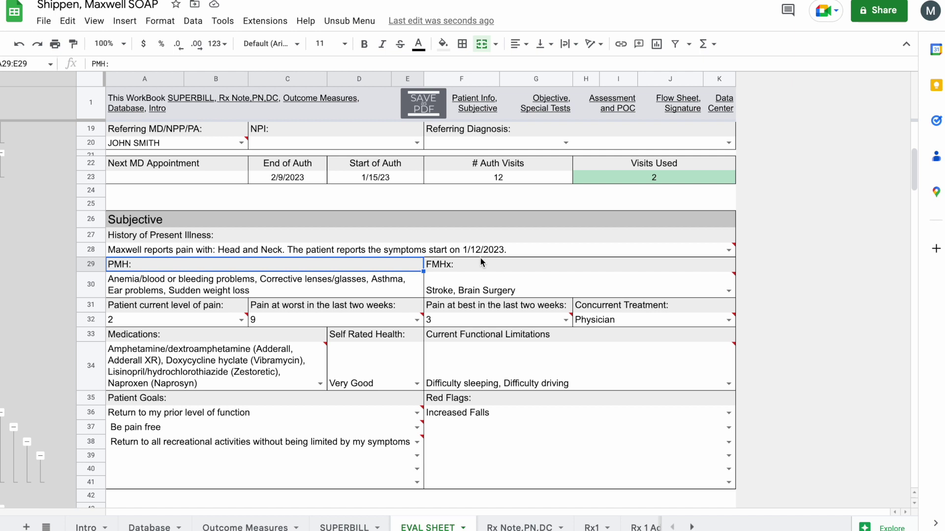
Append &IF( testing Database!BY25 against "Unkown" to the end of the A28 formula.
double_click(481, 250)
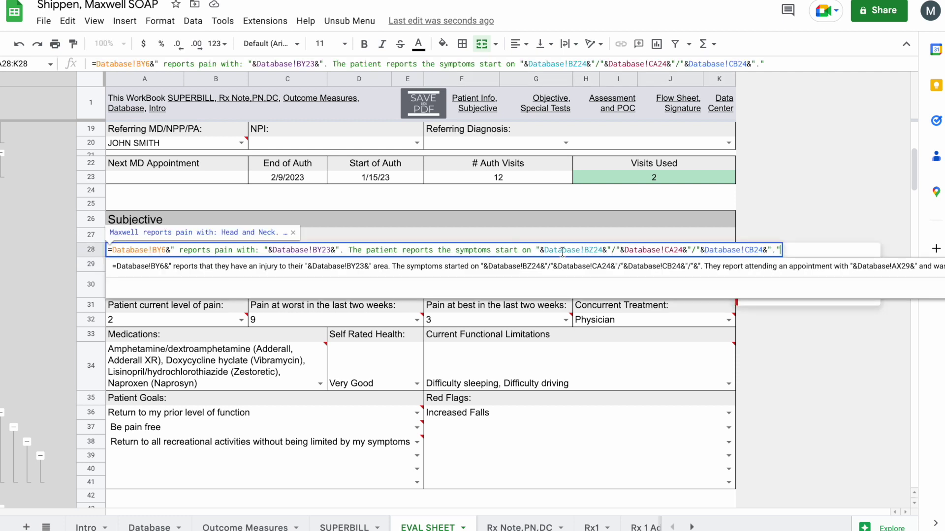
text(&)
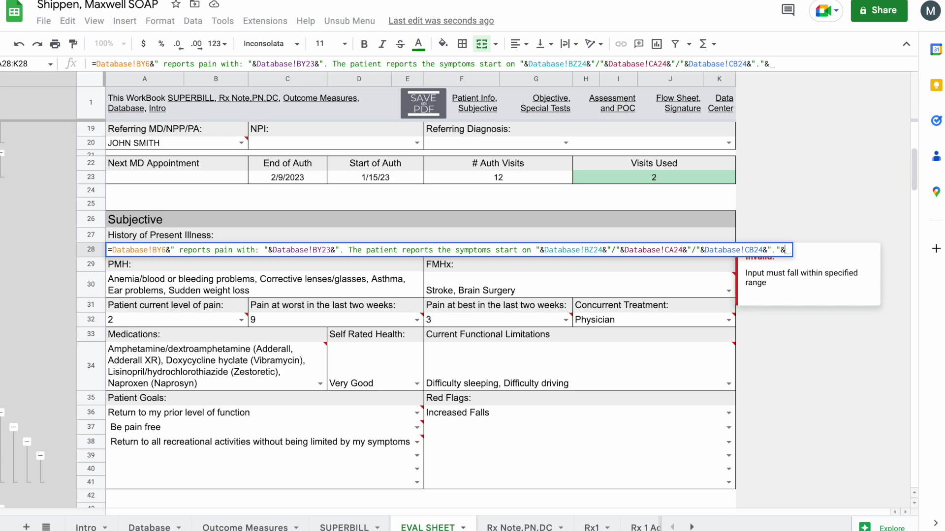
click(149, 527)
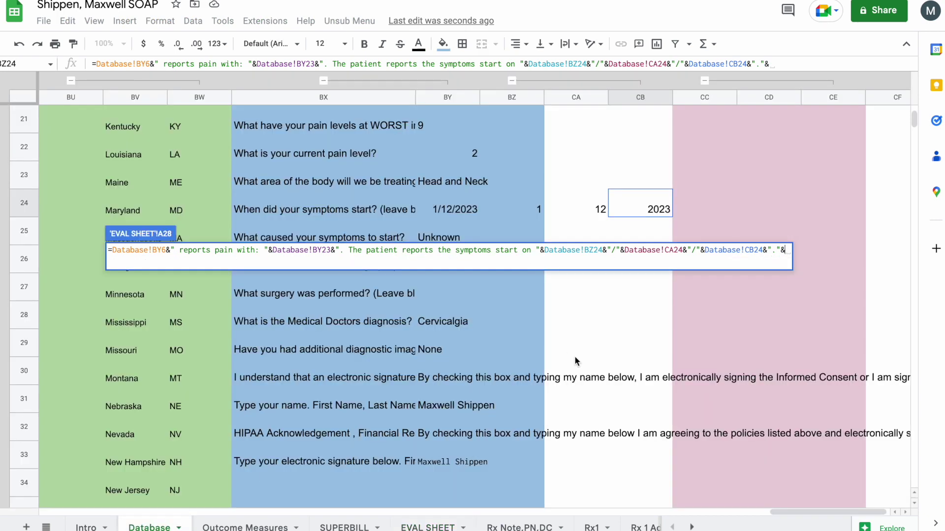
text(if)
key(Tab)
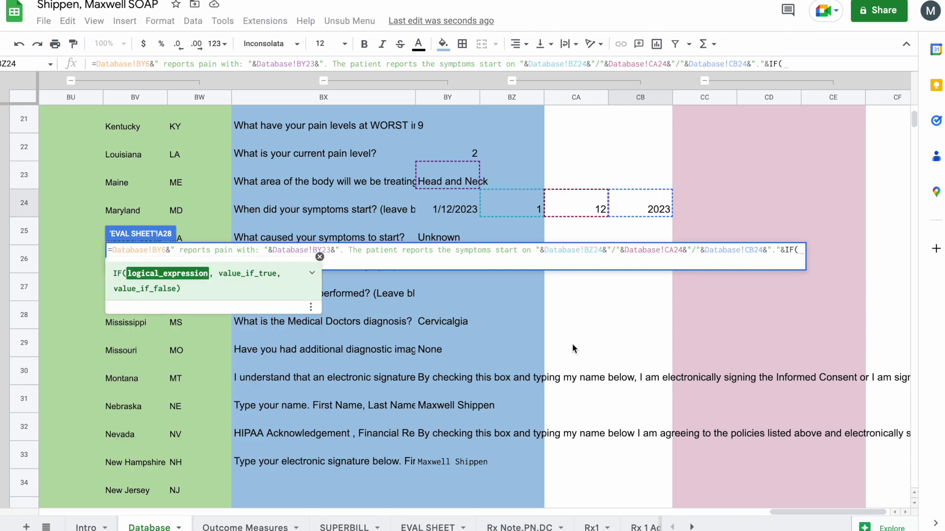
scroll(572, 343, down, 1)
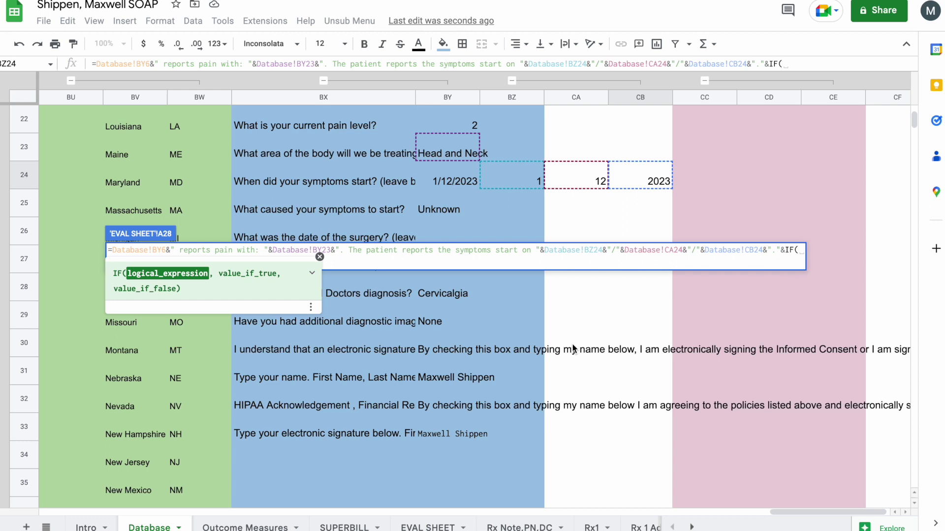
click(448, 209)
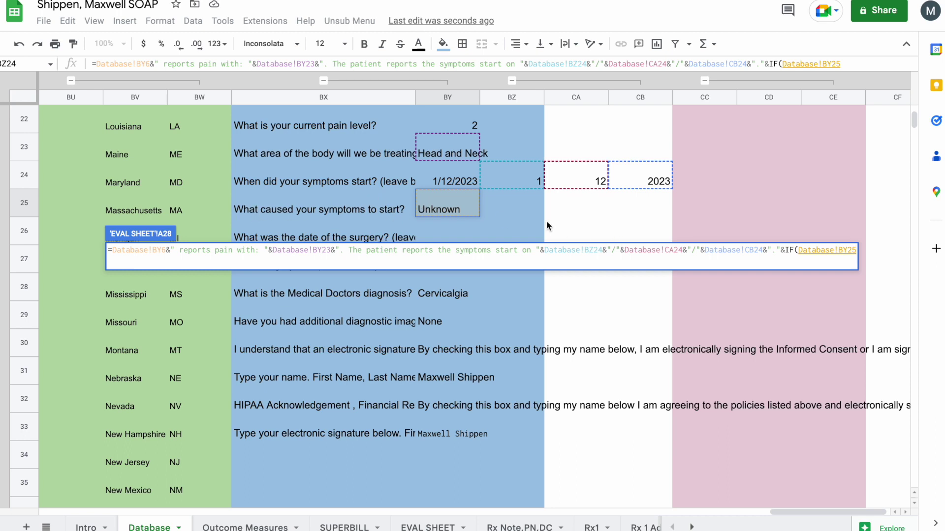
text(=)
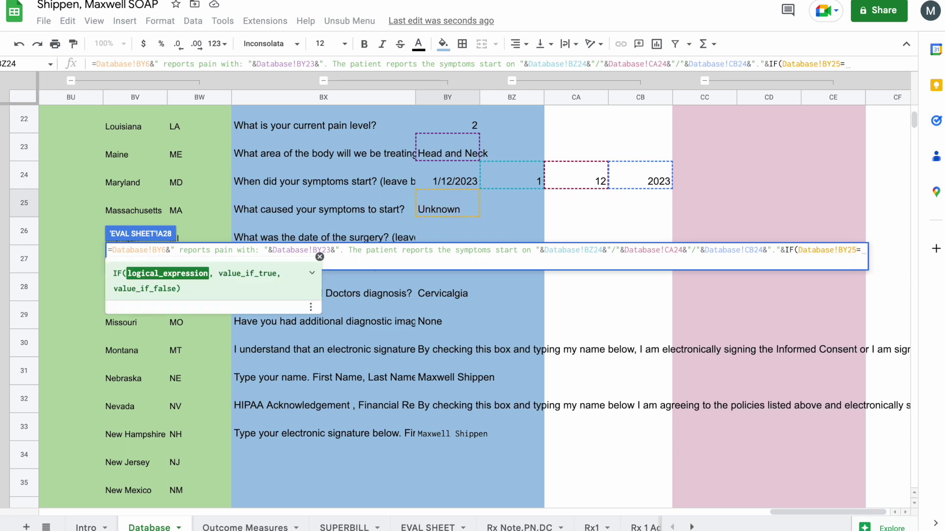
text("Unkown)
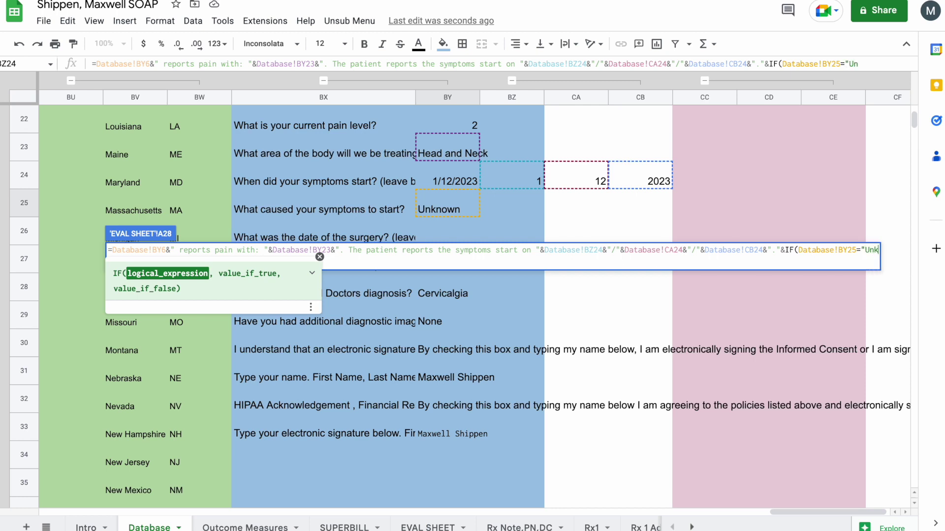
Complete the IF: "Unknown" gives the unsure sentence, otherwise "started from: " plus BY25.
key(BackSpace)
key(BackSpace)
key(BackSpace)
text(nown")
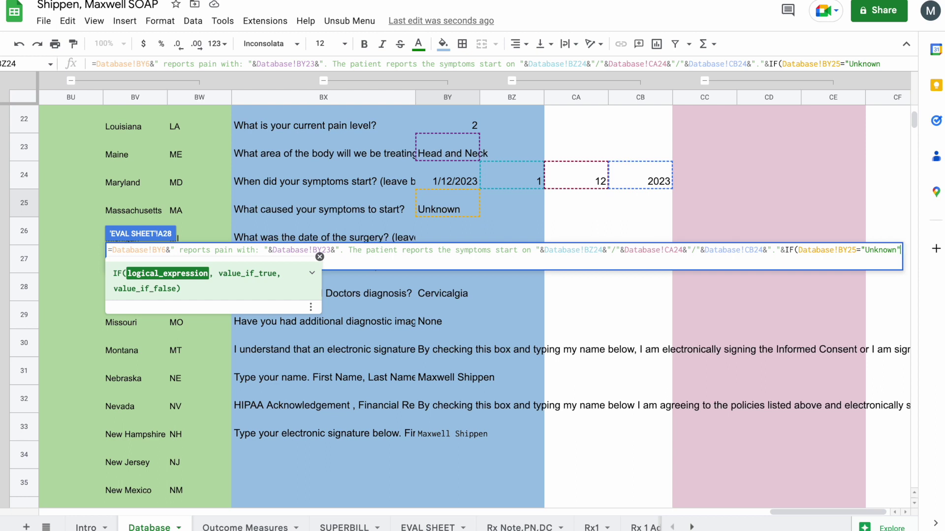
text(,)
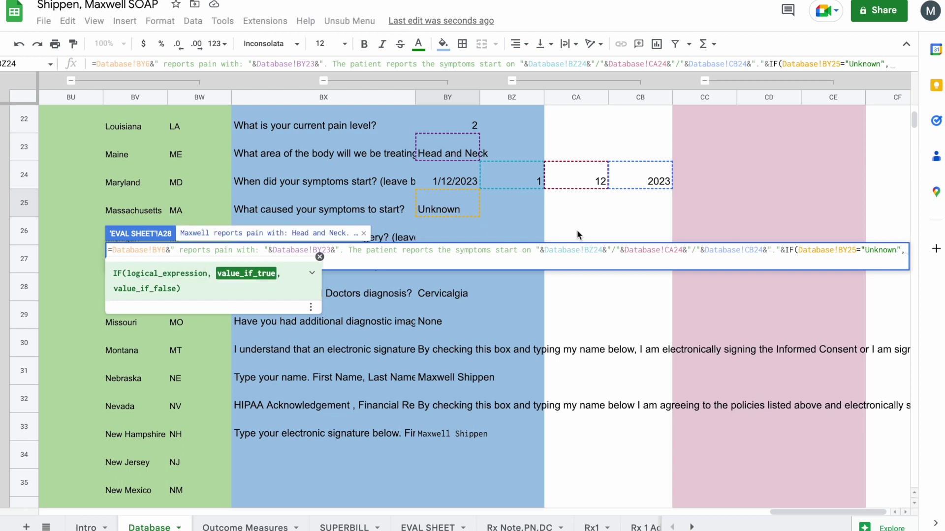
text(")
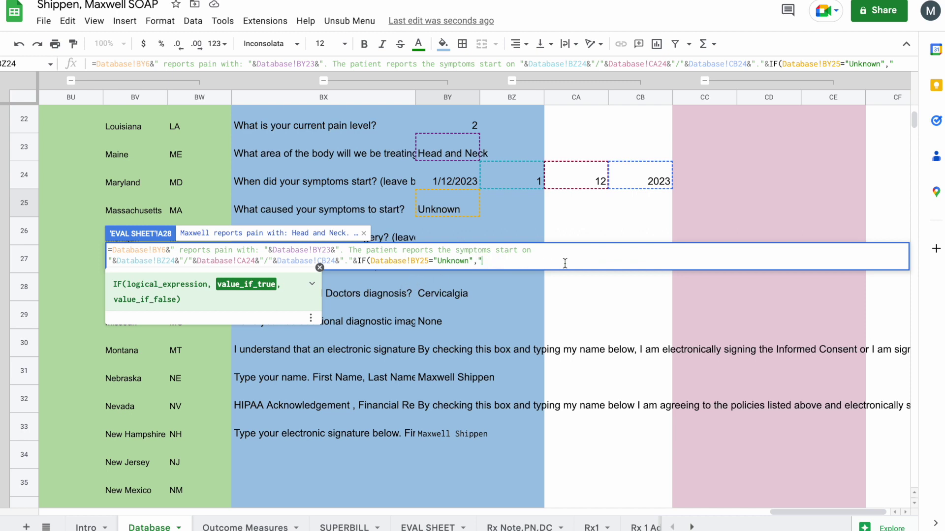
text(The patient is unsure )
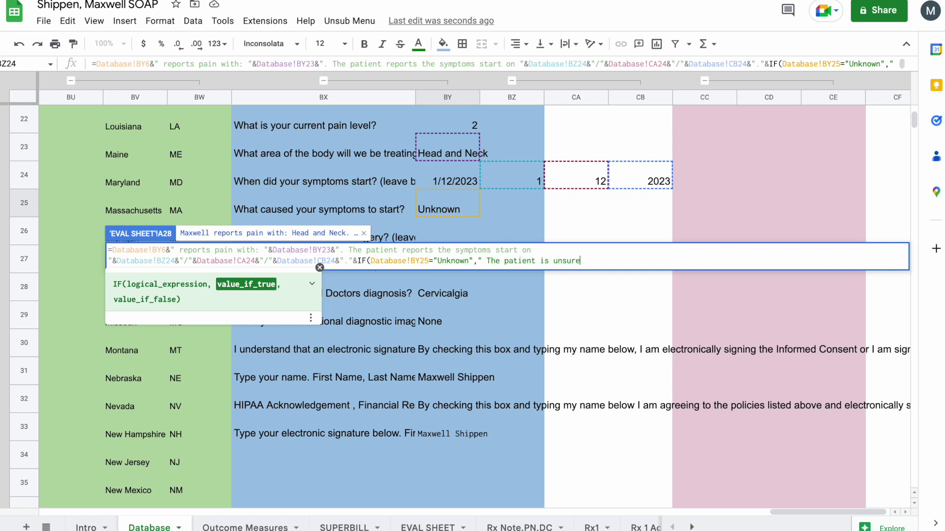
text(of what caused the sympto)
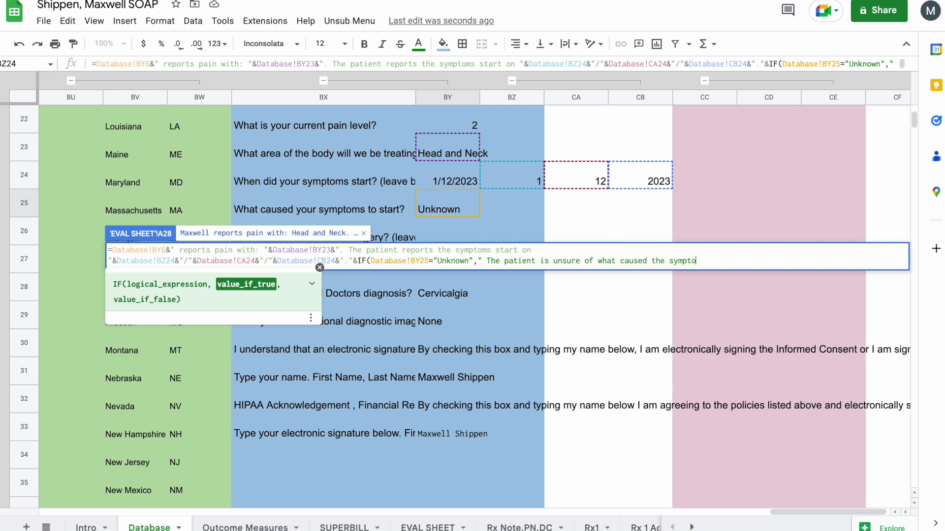
text(ms to start. ",)
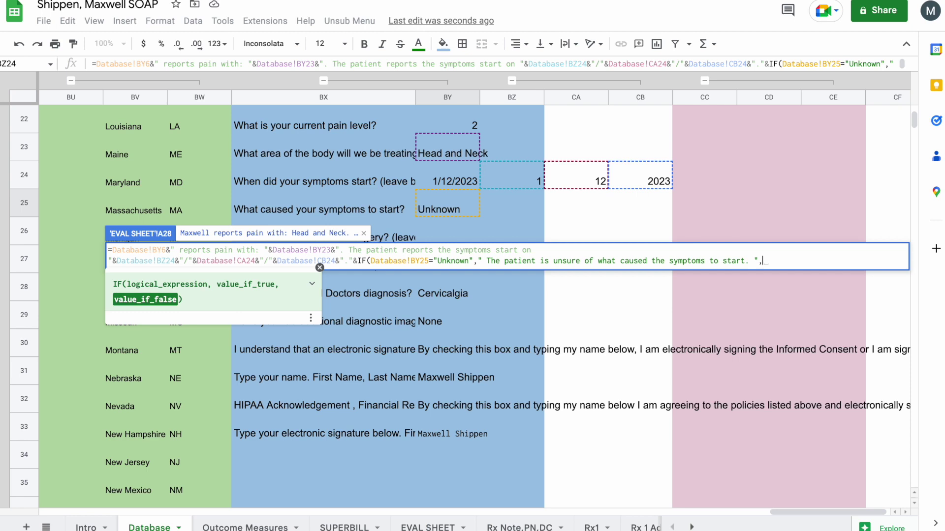
text(")
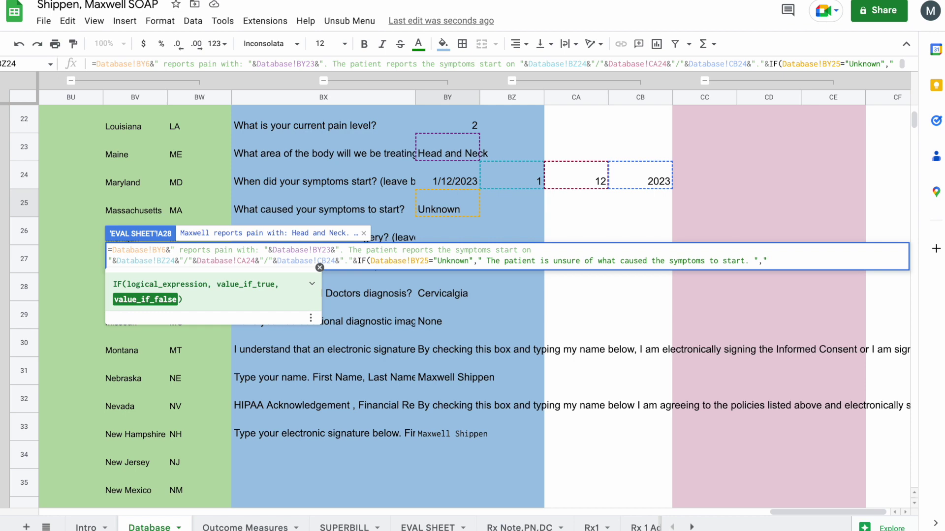
text( The patient reports the symptoms star)
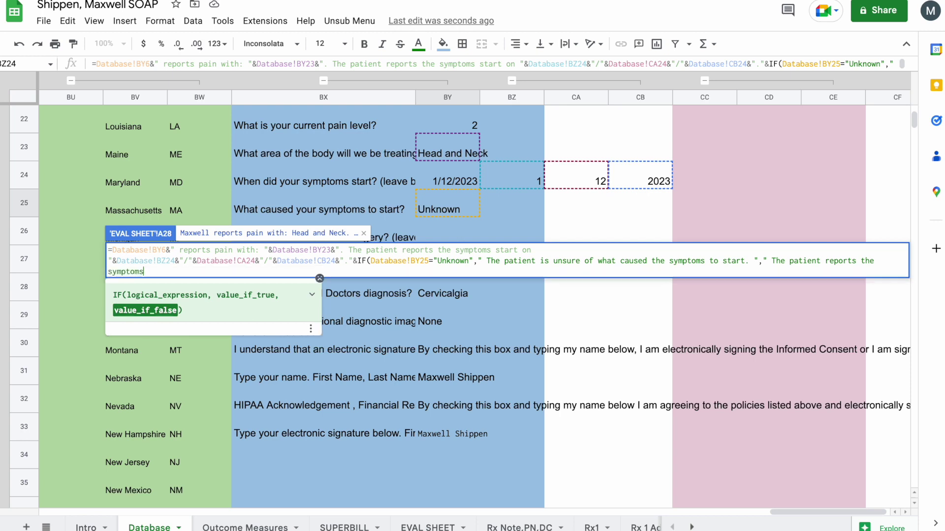
text(ted from: "&)
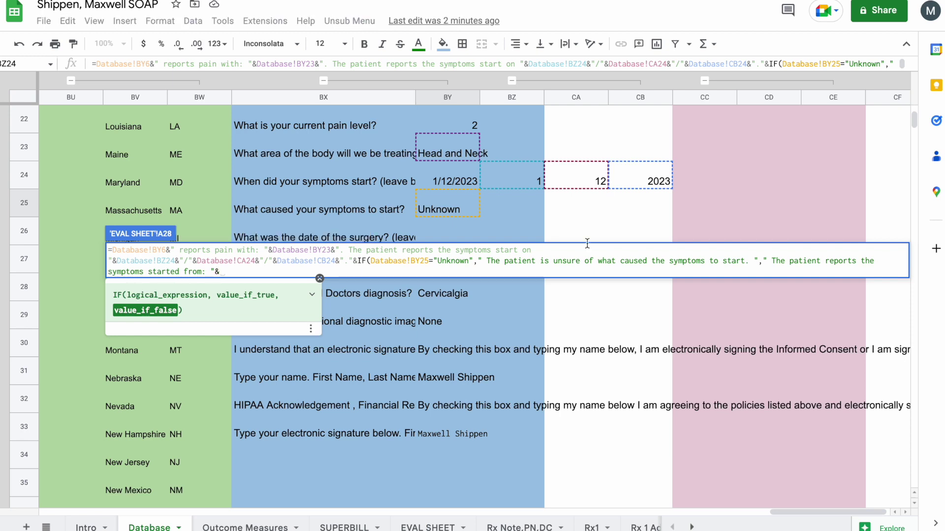
click(444, 205)
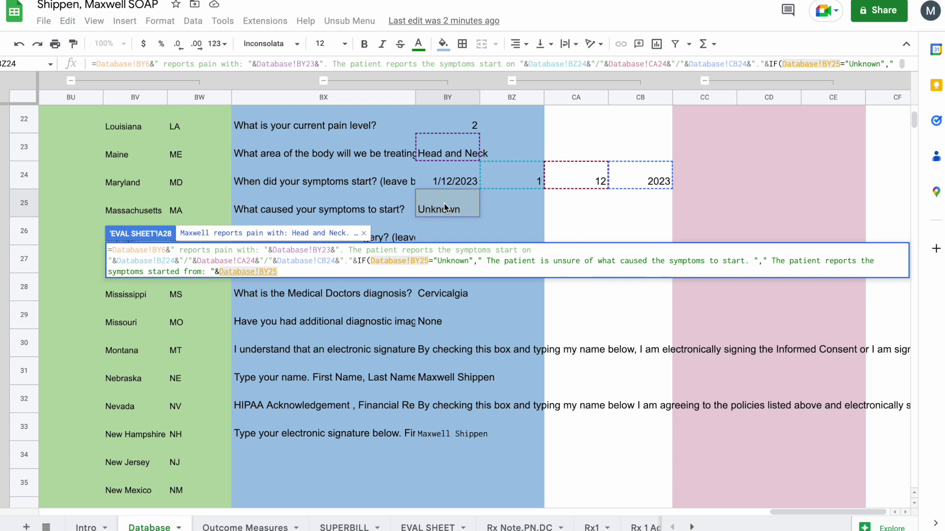
text(&)
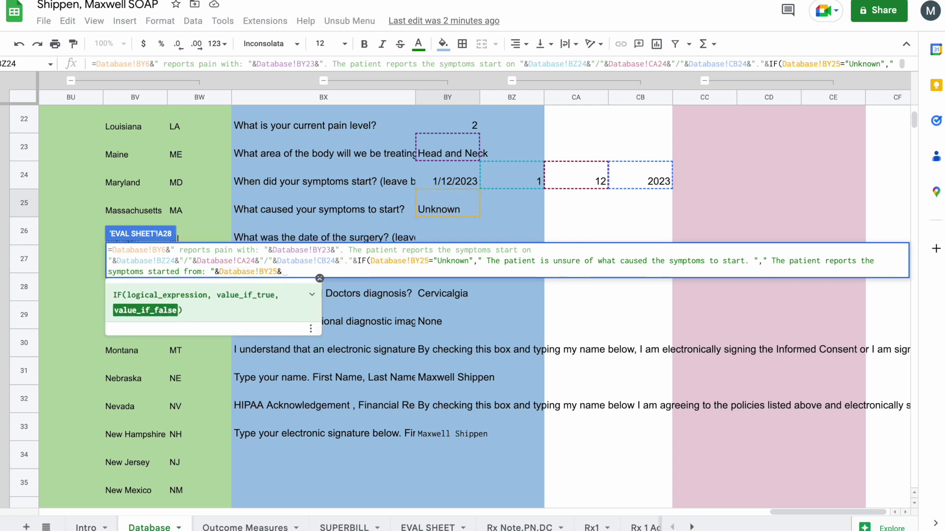
text(". )
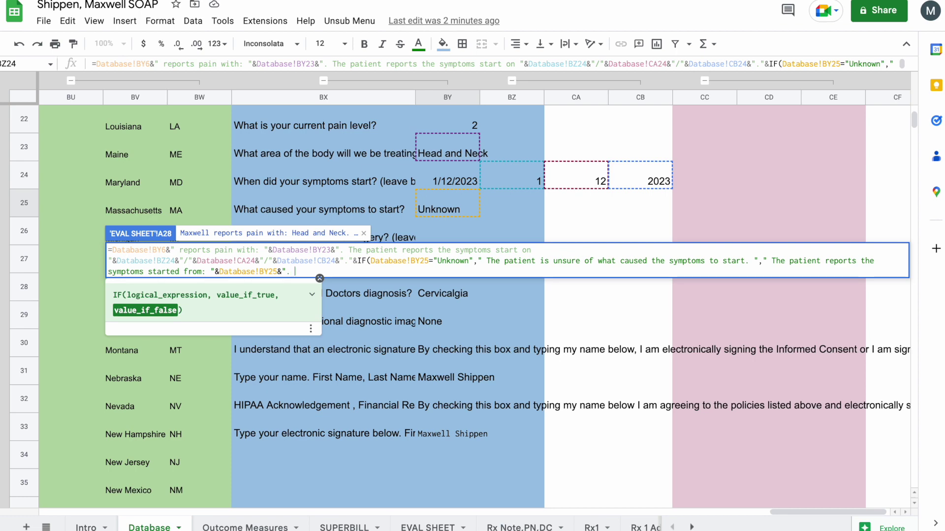
text("))
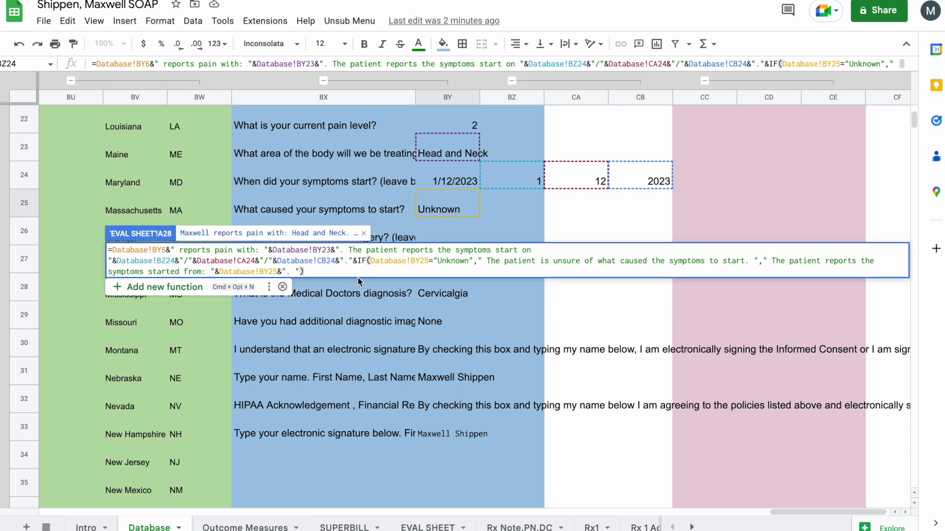
key(Return)
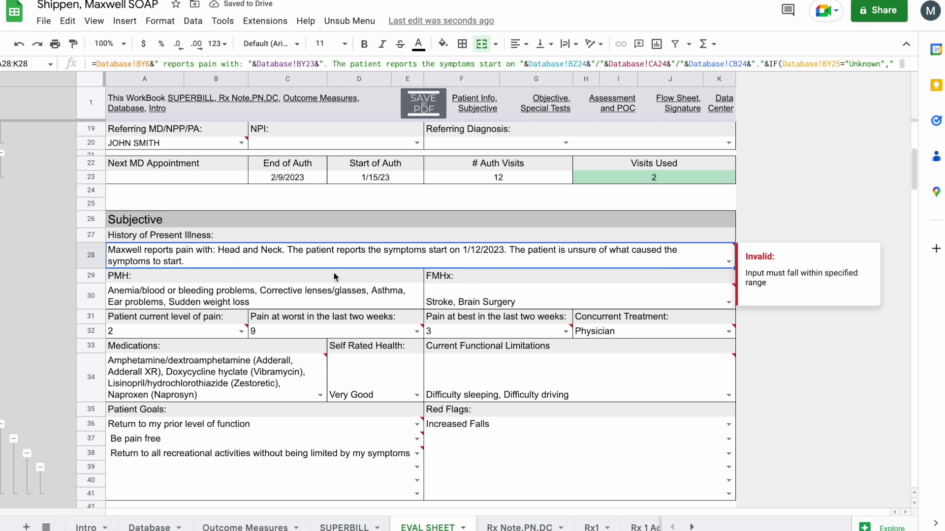
Enter soccer in Database cell BY25 and check the History of Present Illness cell.
click(153, 527)
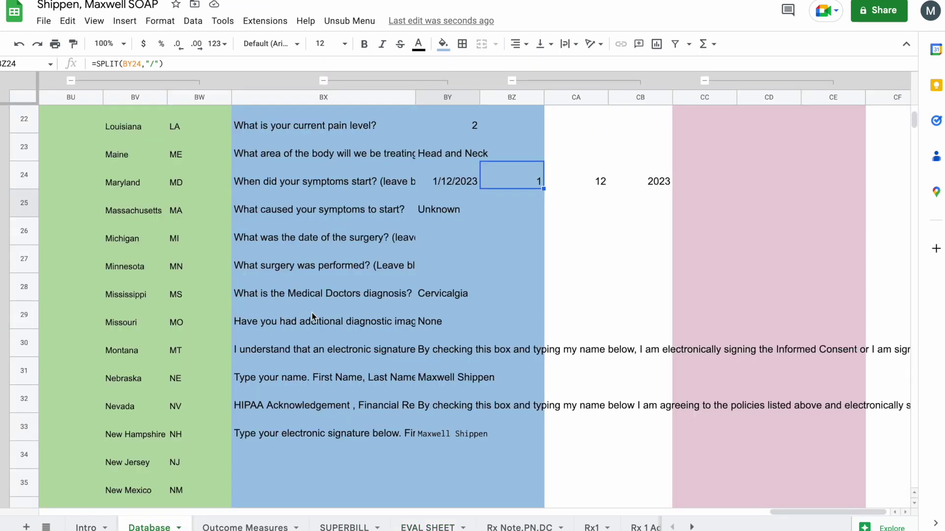
click(433, 201)
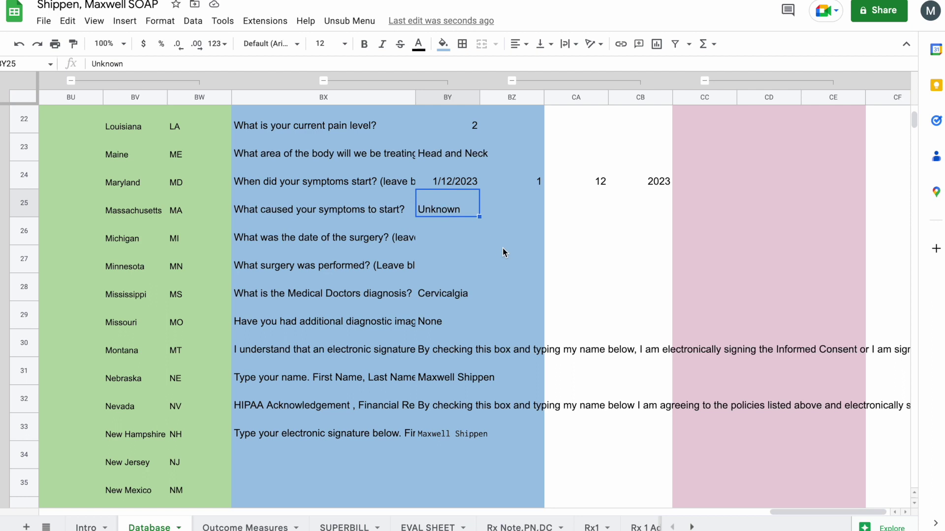
text(soccer)
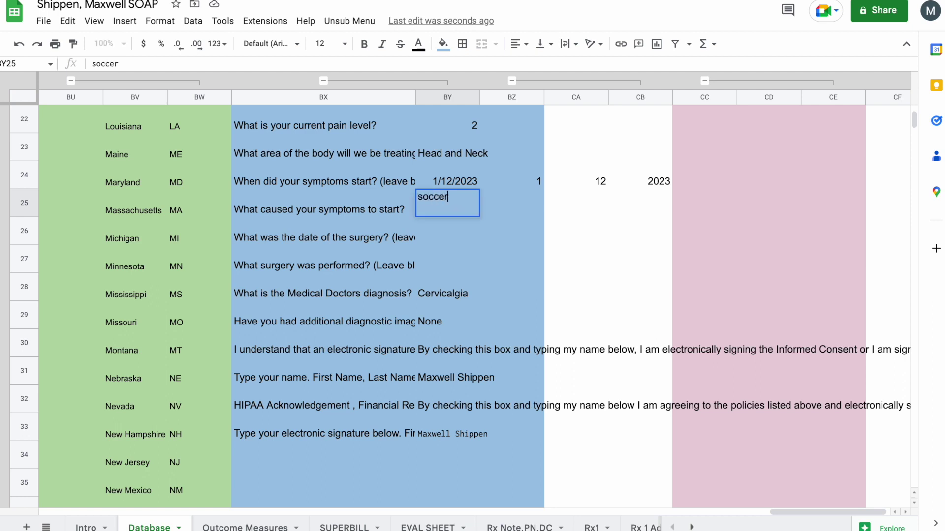
key(Return)
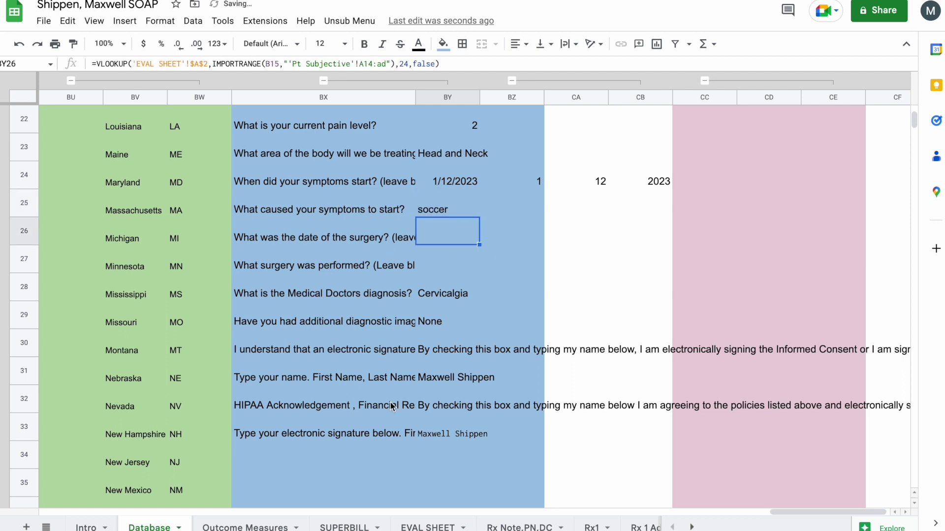
click(424, 528)
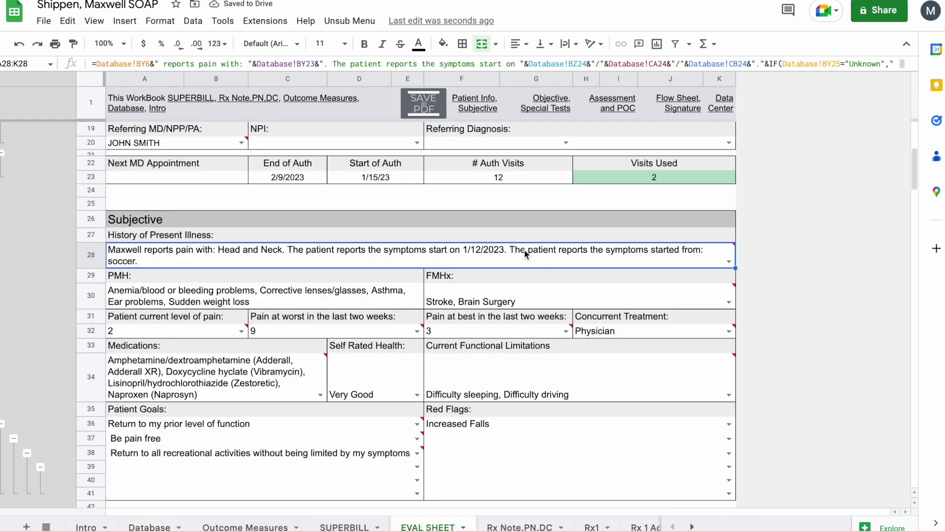
mouse_move(525, 254)
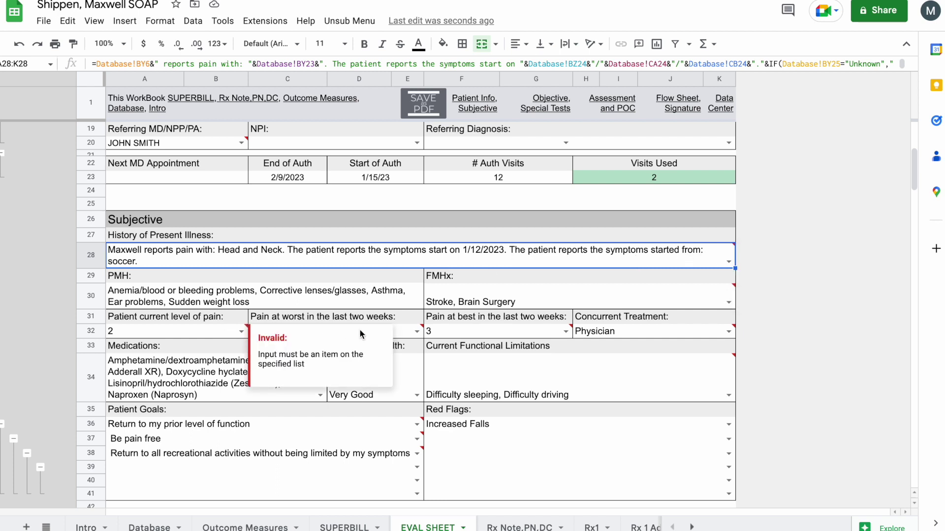
click(468, 260)
Copy the full History of Present Illness formula from A28.
click(468, 259)
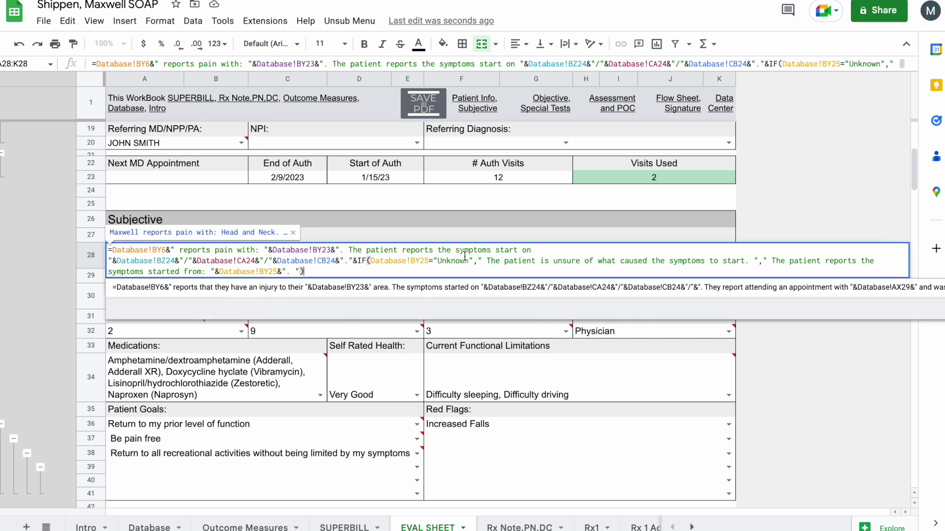
triple_click(145, 246)
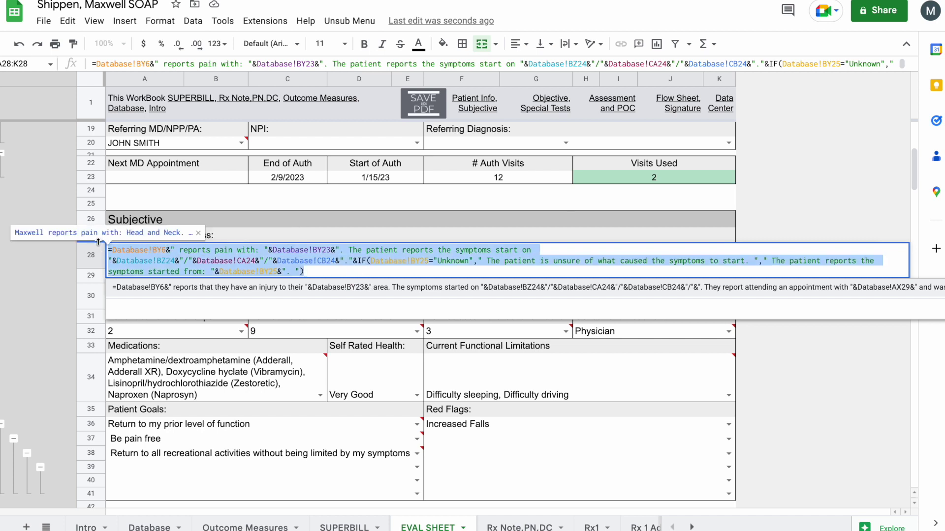
click(515, 199)
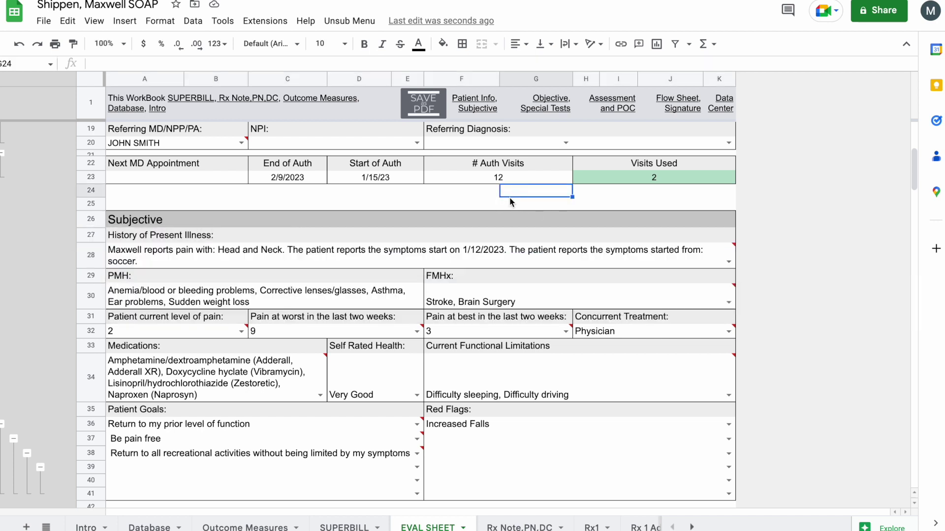
Paste the HPI formula as the History of Present Illness answer in the Subjective Shortcuts form and submit it.
click(349, 21)
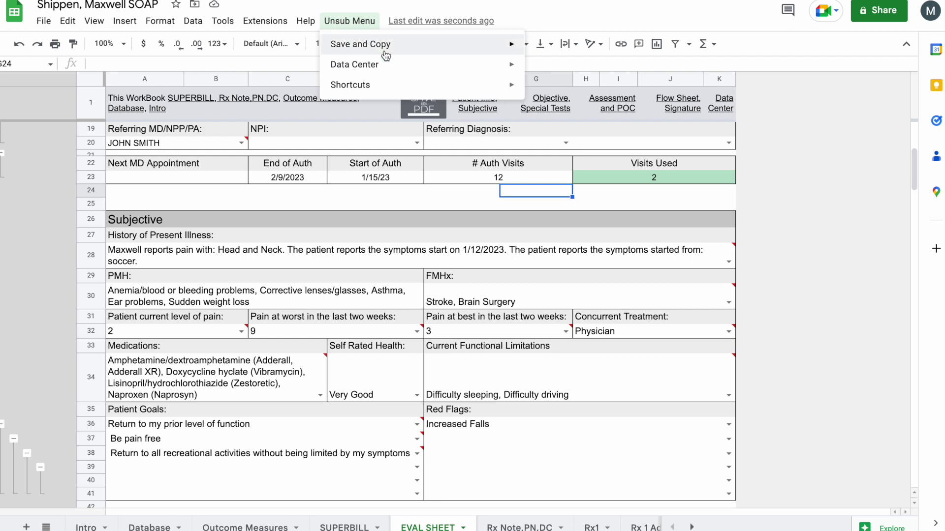
mouse_move(388, 85)
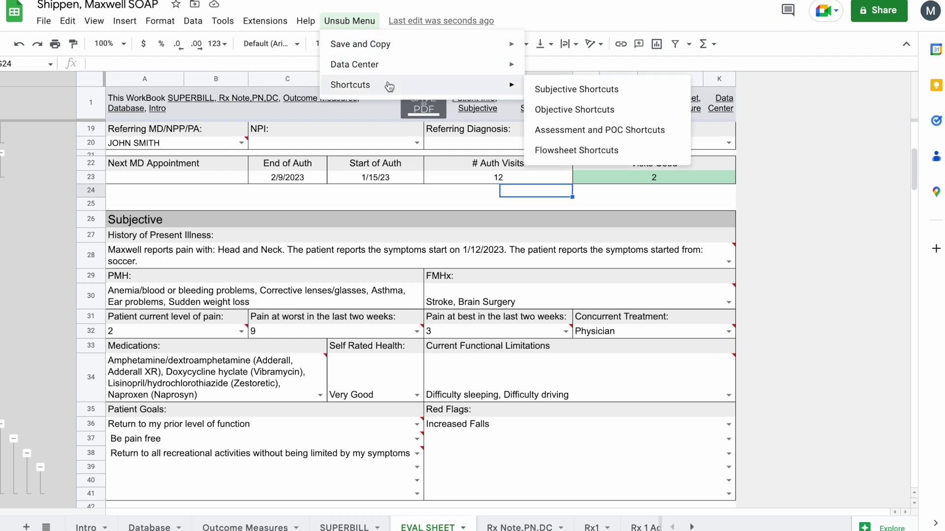
click(621, 91)
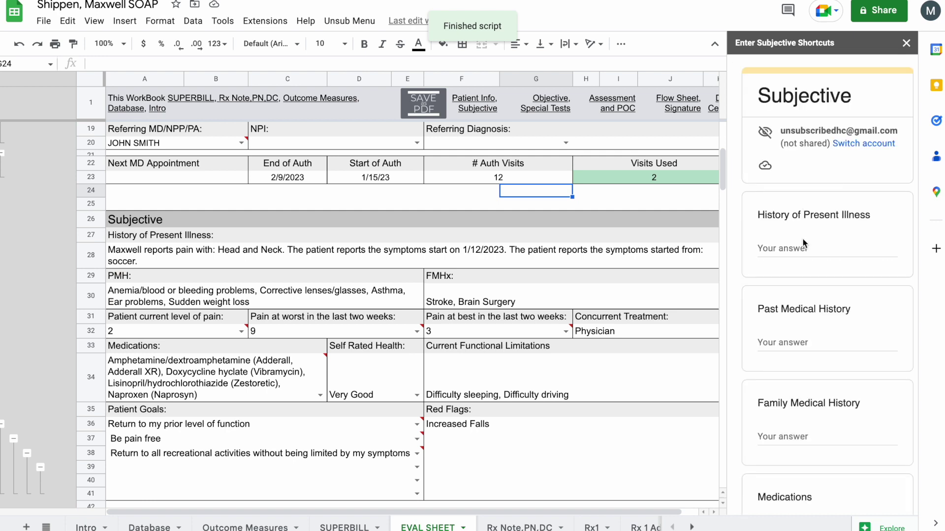
click(799, 250)
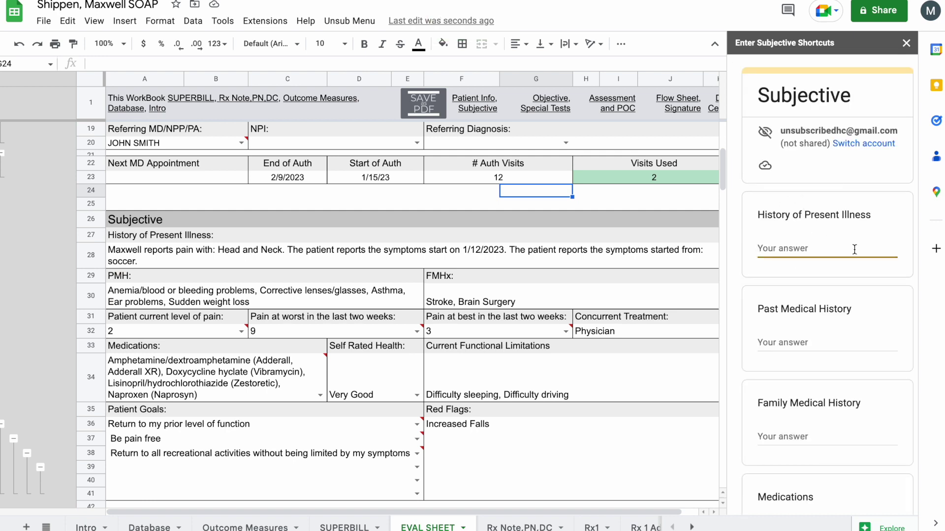
text(=Database!BY6&" reports pain with: "&Database!BY23&". The patient reports the symptoms start on "&Database!BZ24&"/"&Database!CA24&"/"&Database!CB24&"."&IF(Database!BY25="Unknown"," The patient is unsure of what caused the symptoms to start. "," The patient reports the symptoms started from: "&Database!BY25&"."))
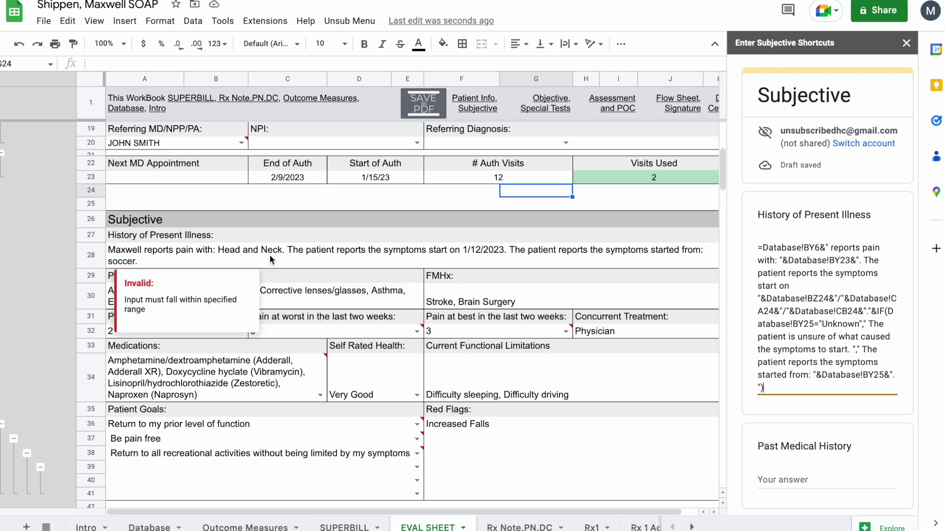
scroll(848, 399, down, 10)
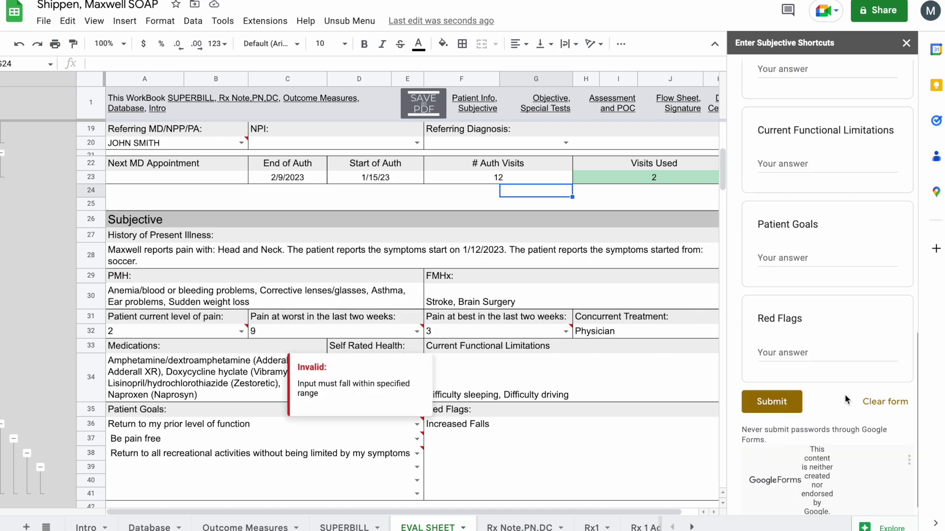
click(797, 409)
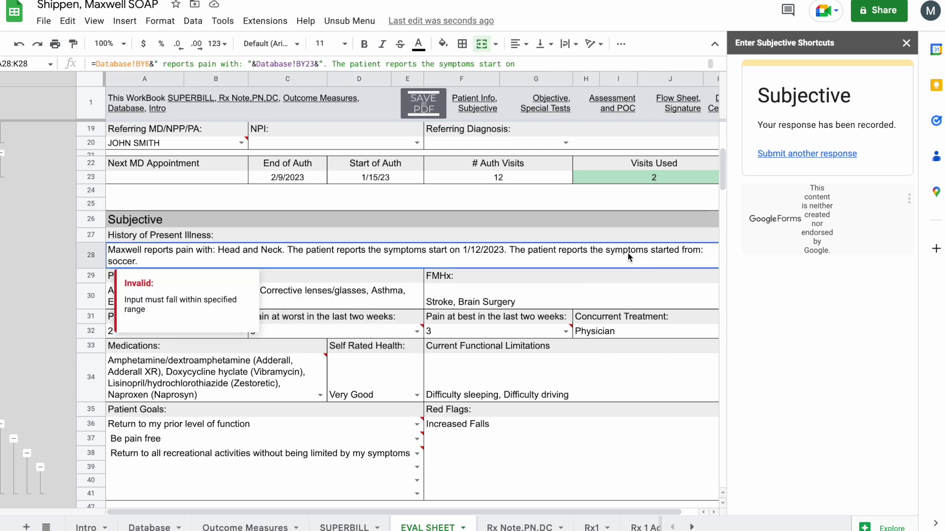
click(615, 205)
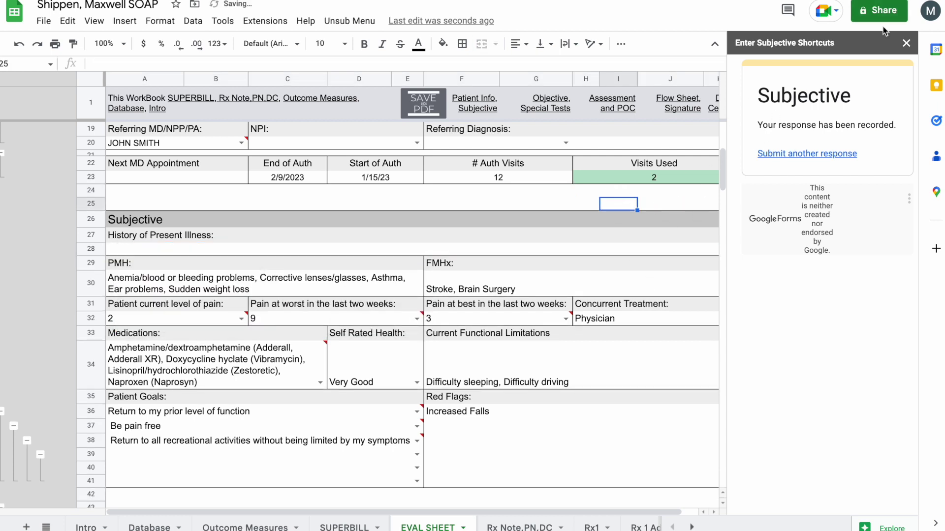
Close the shortcut panel and choose the new pain-based HPI option in row 28.
click(906, 43)
click(728, 249)
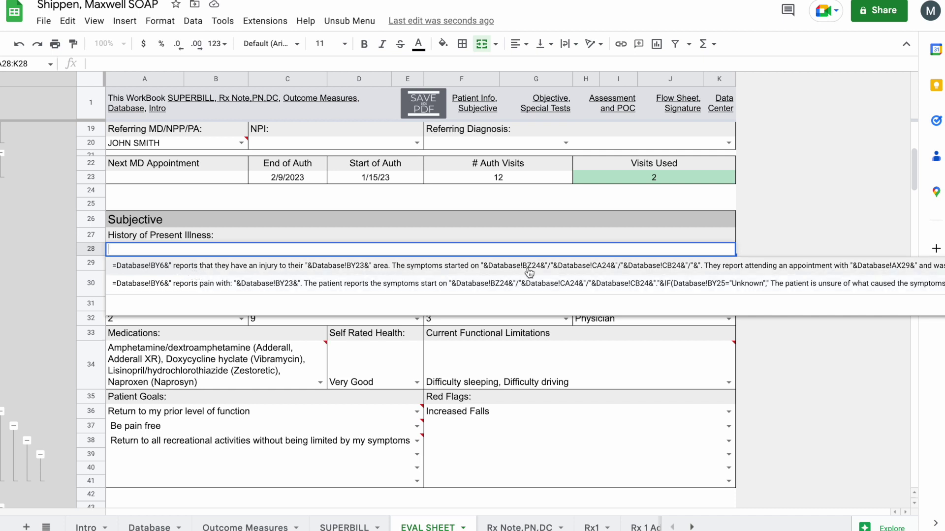
click(662, 285)
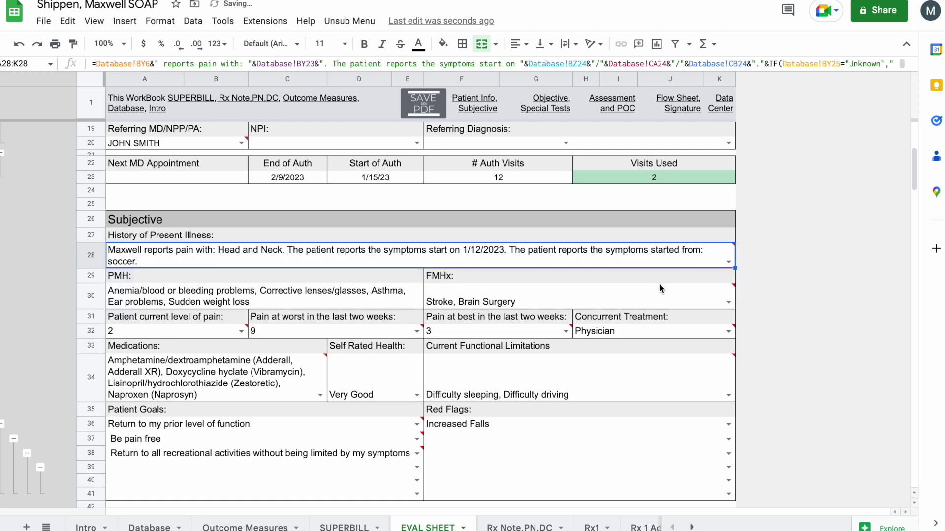
Change the symptom cause in Database cell BY25 to Unknown, then return to EVAL SHEET.
mouse_move(362, 261)
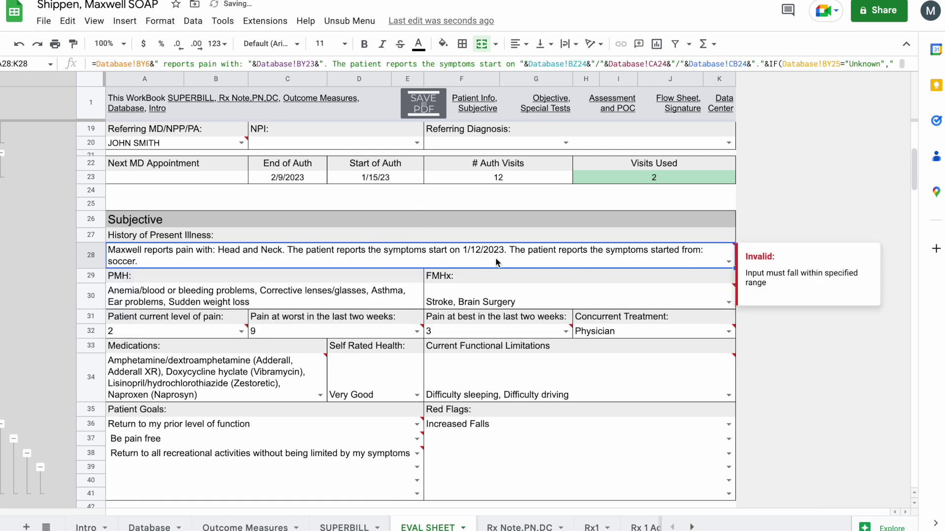
click(148, 526)
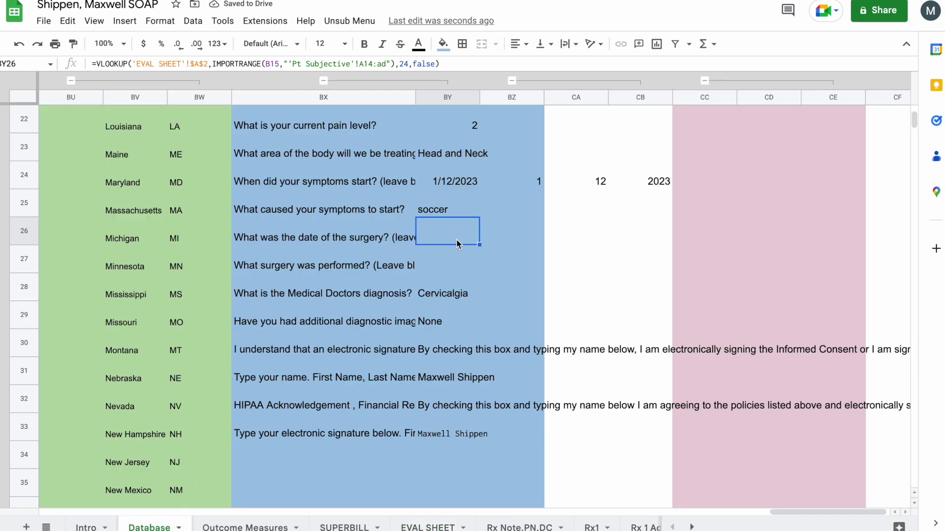
click(446, 206)
text(Un)
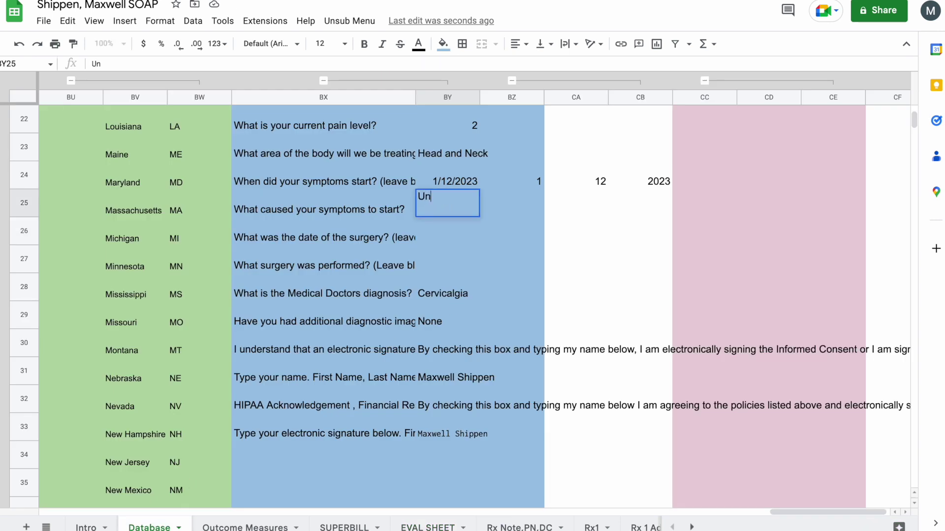
text(koown)
key(Return)
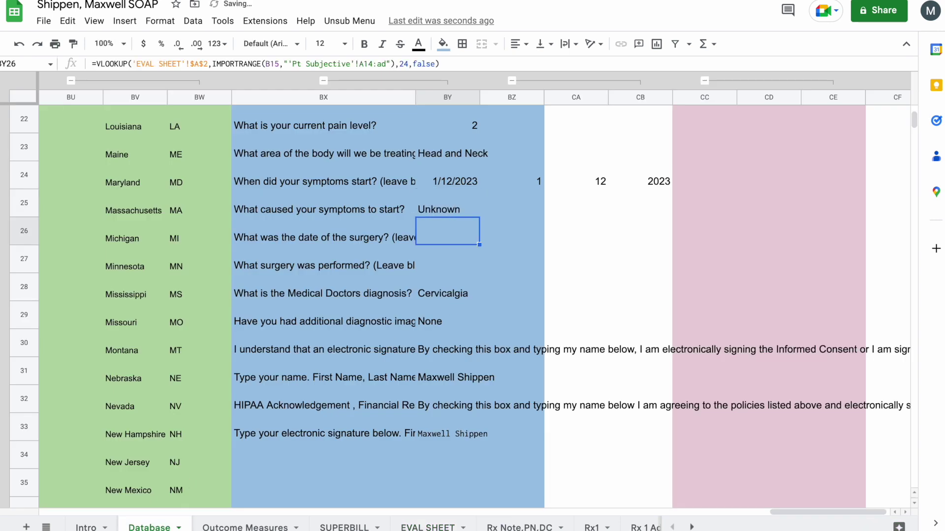
click(428, 527)
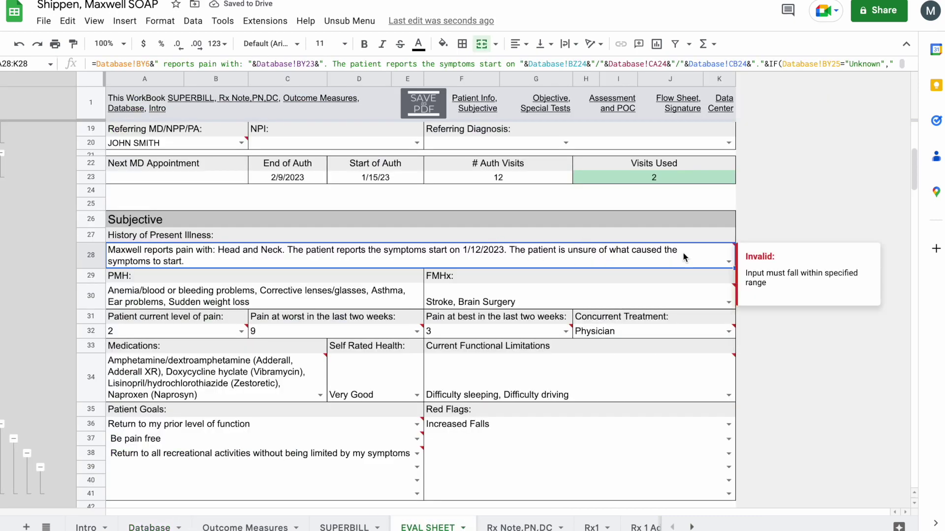
Swap A28's formula for the injury-based suggestion covering Cervicalgia, deficits, goals and medications.
click(696, 204)
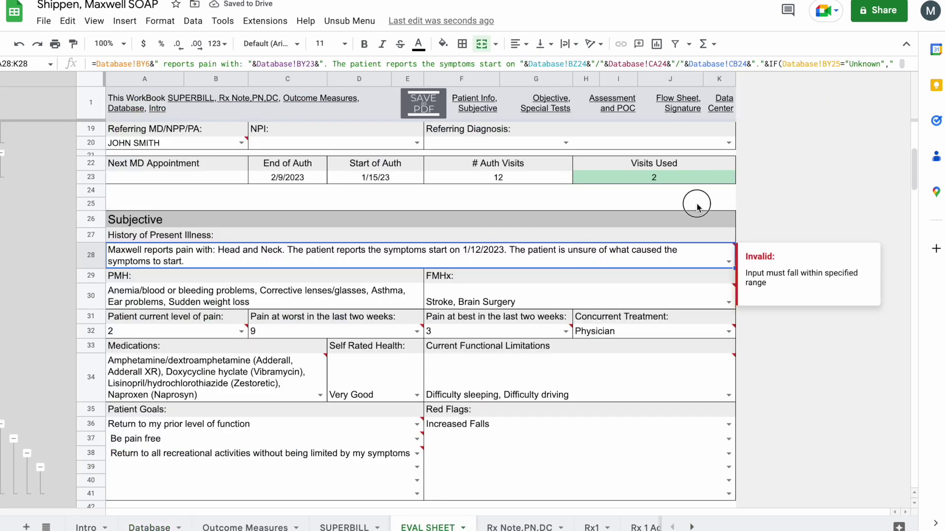
double_click(723, 261)
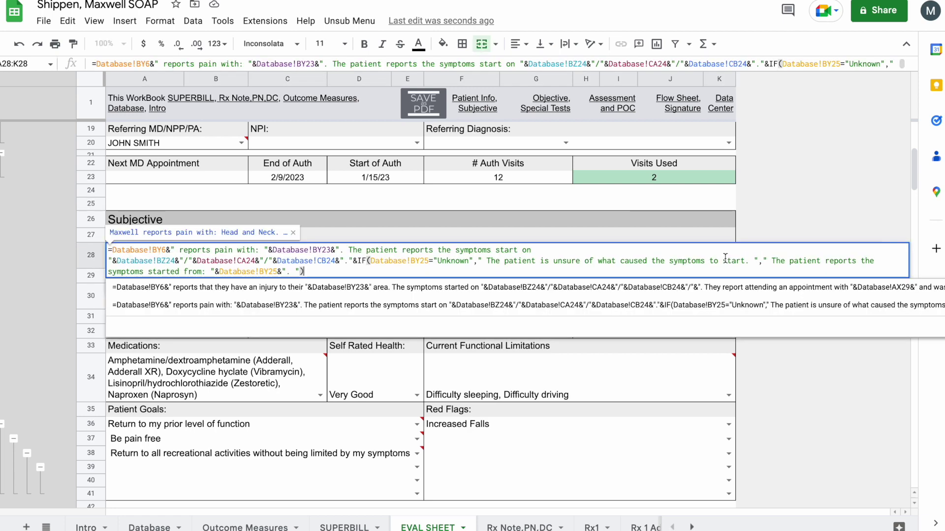
click(547, 293)
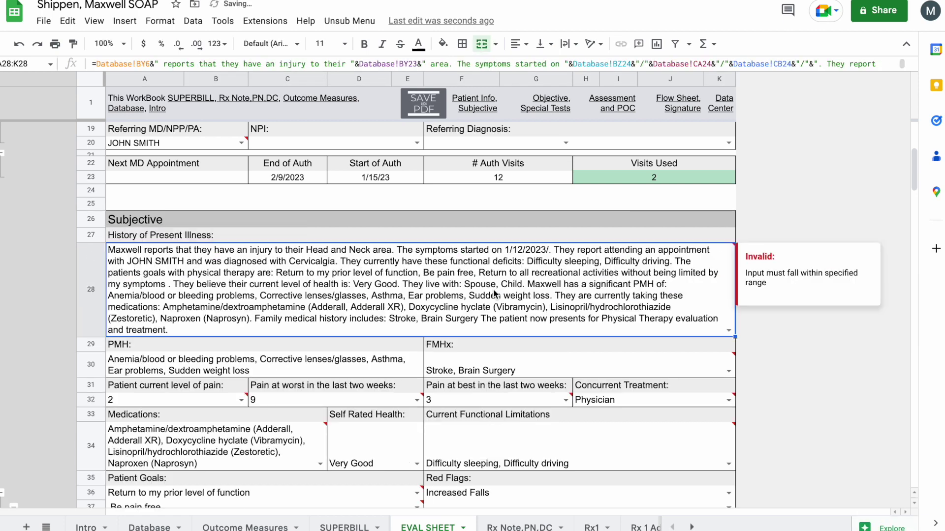
click(536, 194)
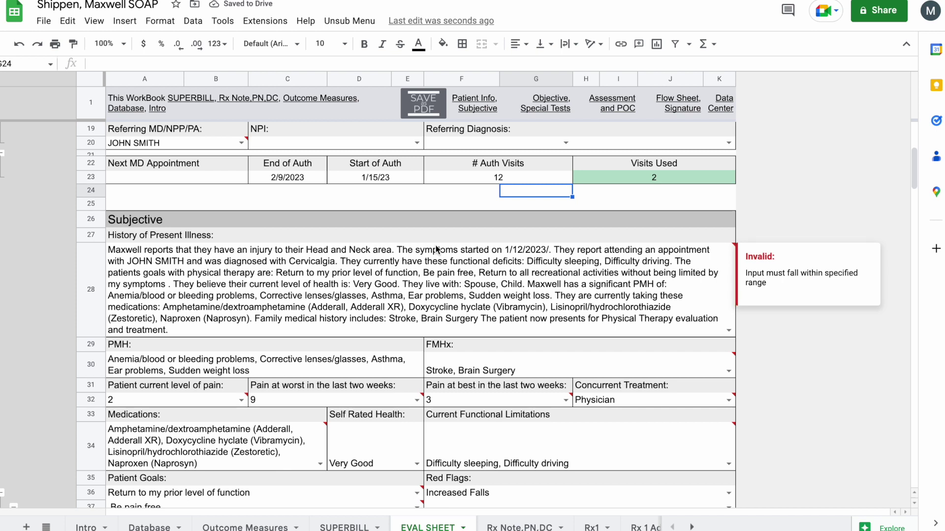